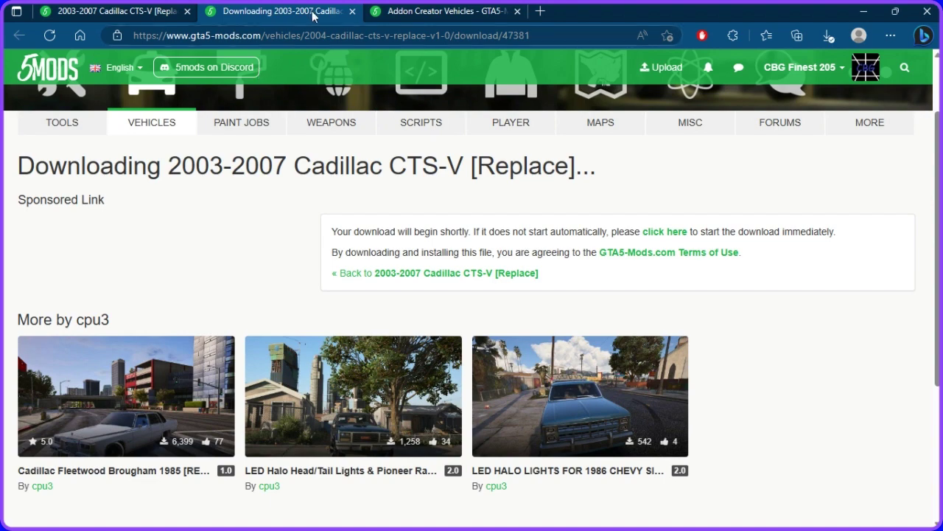
Step: Close the finished download page and show the downloaded CADILLAC CTS-V 2003-2007 archive in its folder, with the browser out of the way
click(353, 11)
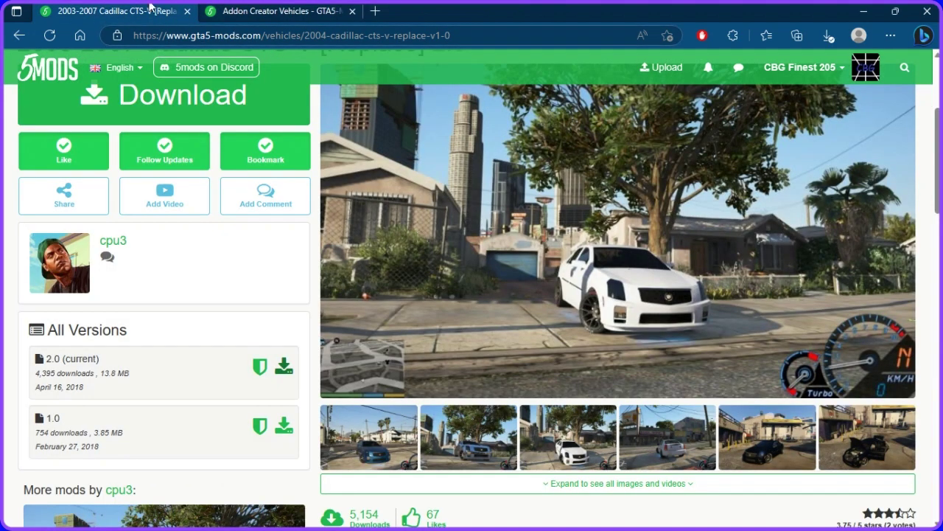
click(283, 11)
click(162, 11)
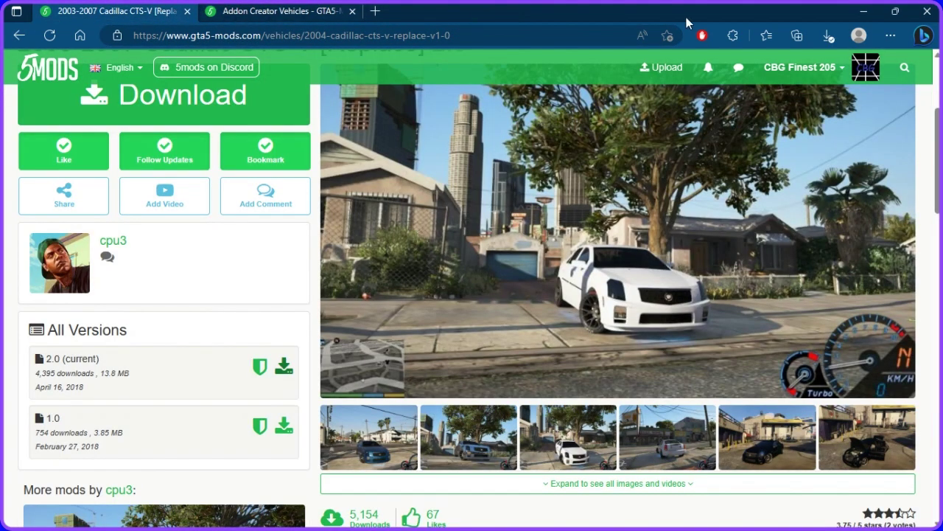
click(830, 41)
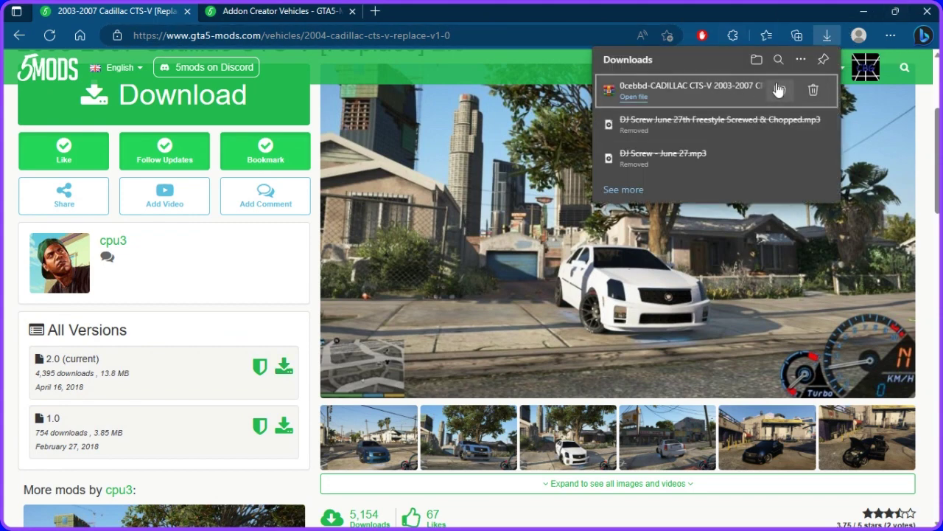
click(779, 91)
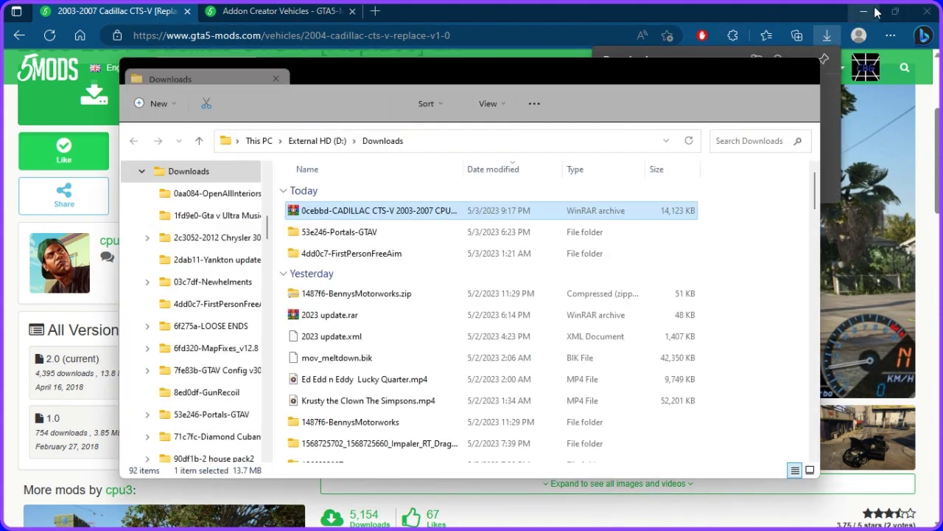
click(864, 11)
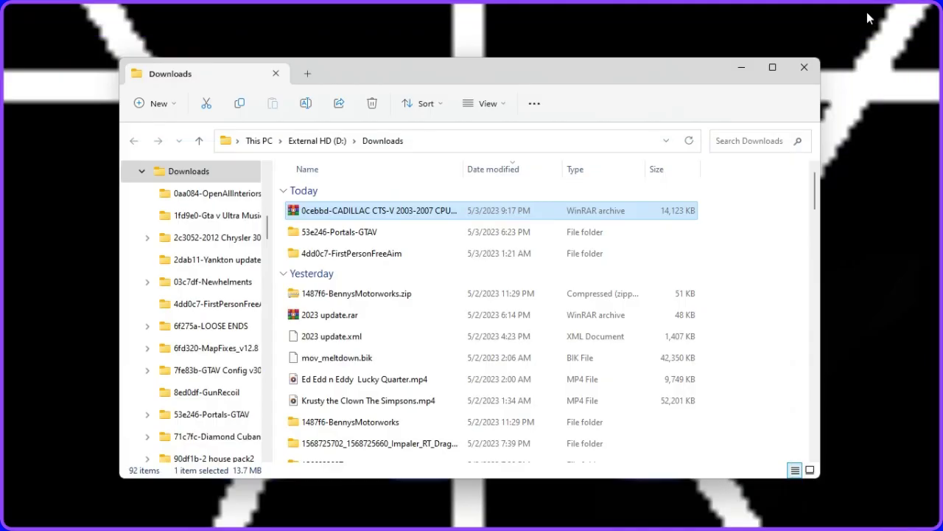
drag(482, 80, 473, 43)
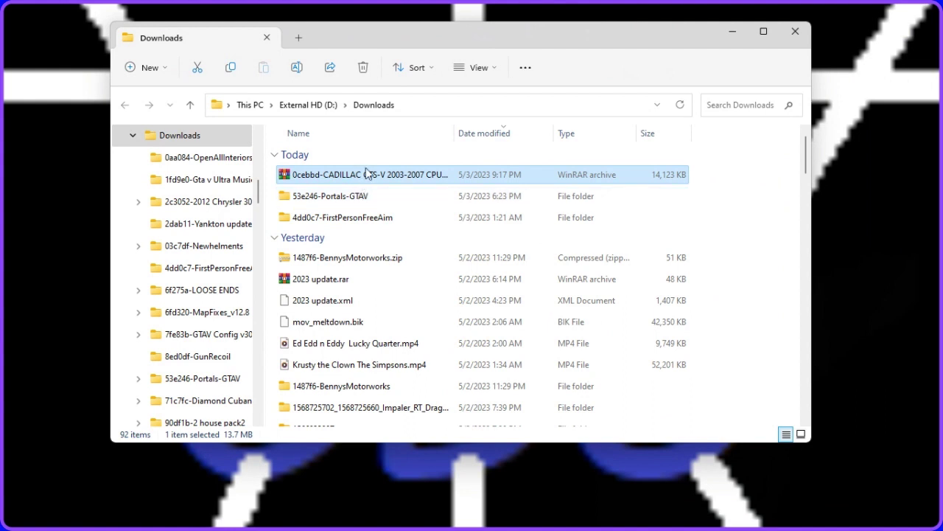
Step: Extract the CADILLAC CTS-V archive into a folder of the same name with WinRAR and delete the archive
right_click(364, 175)
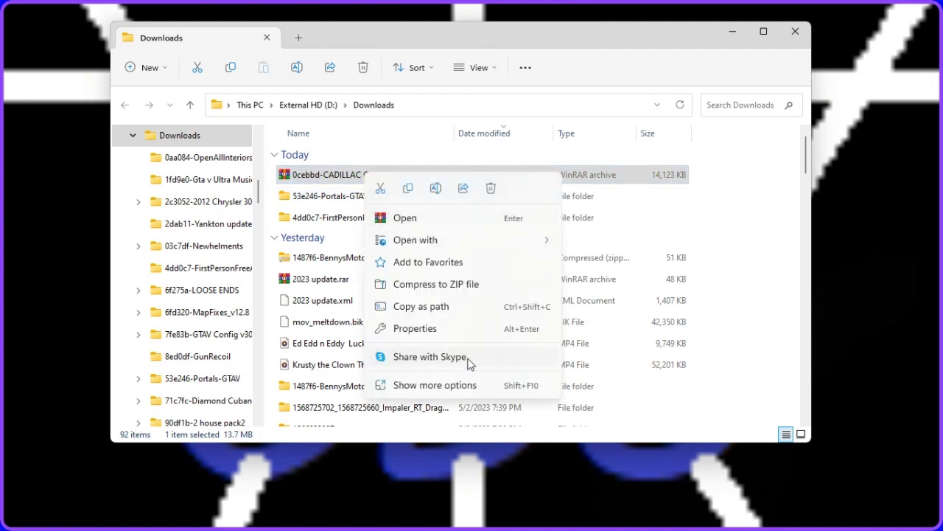
click(455, 386)
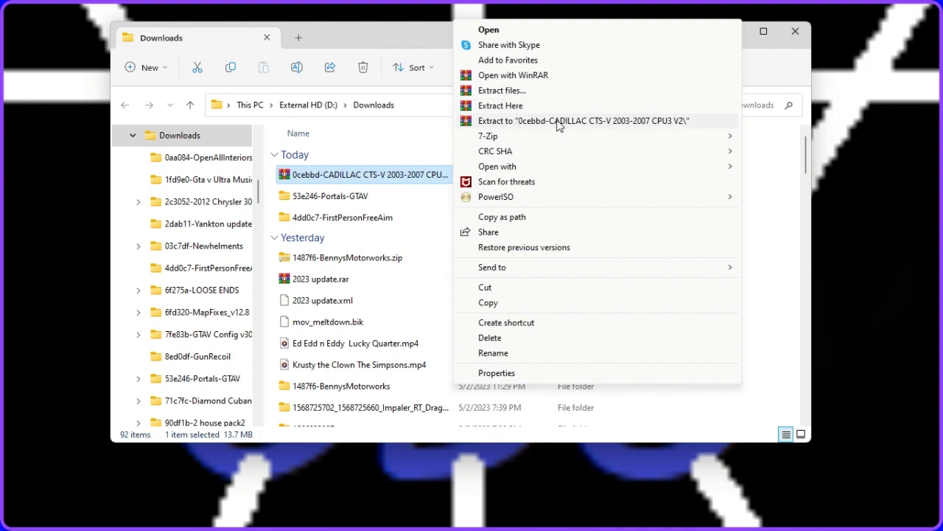
click(525, 122)
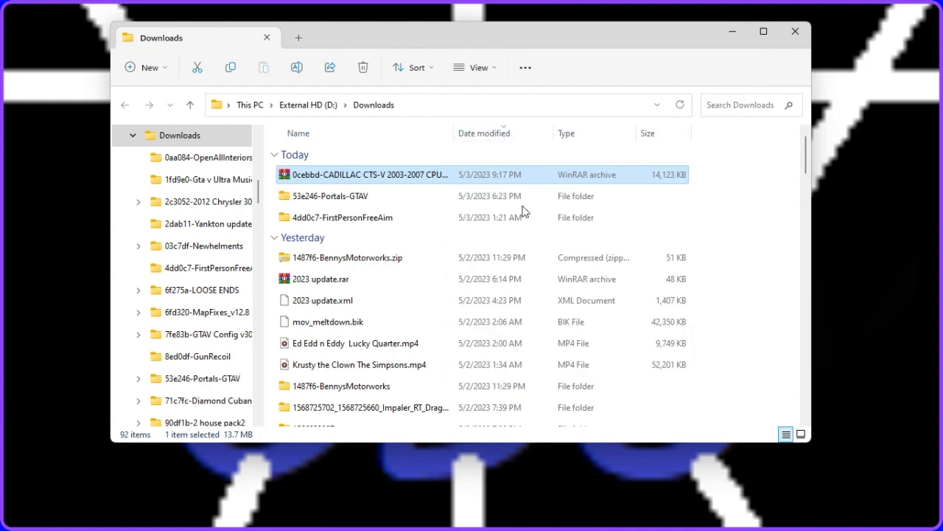
right_click(352, 181)
click(480, 191)
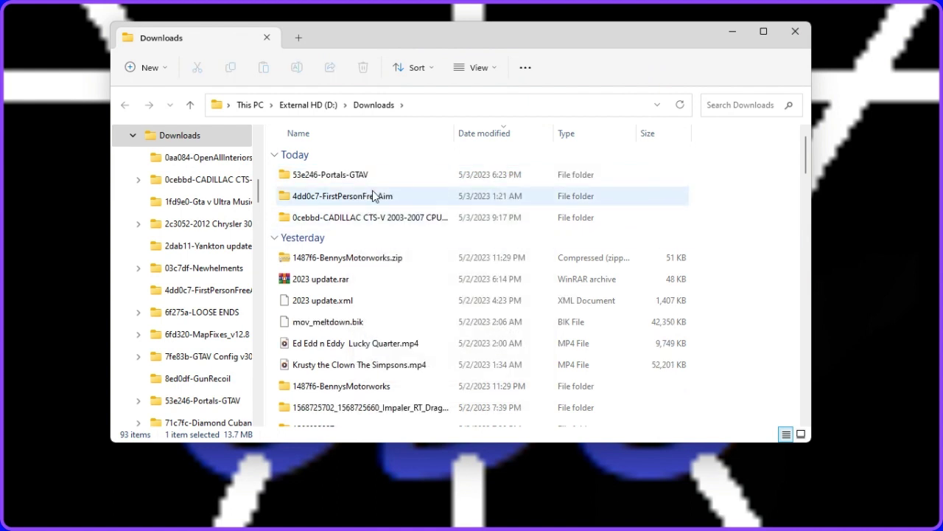
Step: Open the extracted CADILLAC CTS-V folder and examine the names and types of the washington model and texture files
double_click(404, 224)
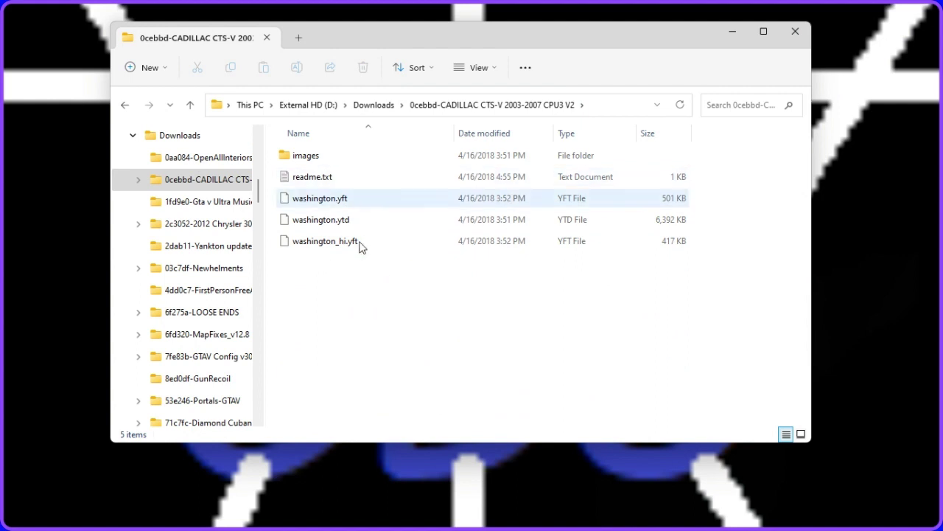
click(341, 228)
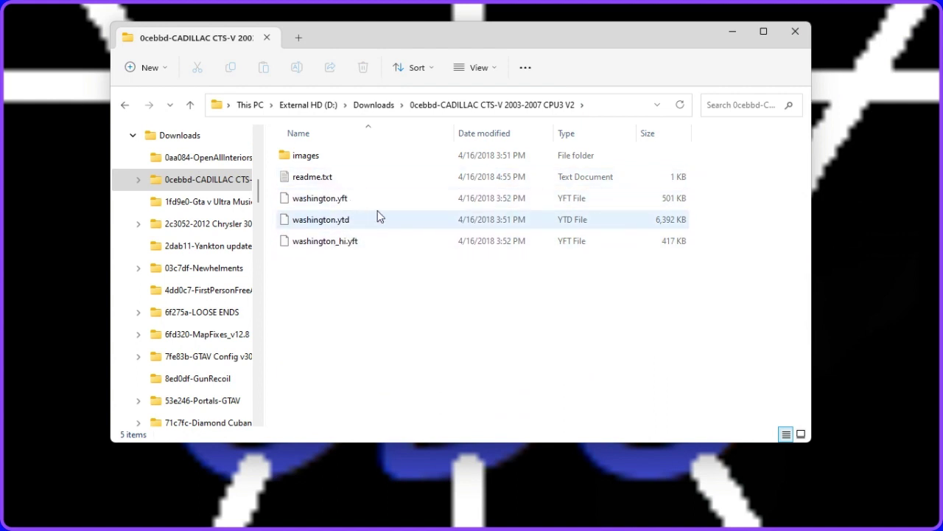
click(575, 204)
click(578, 222)
click(569, 244)
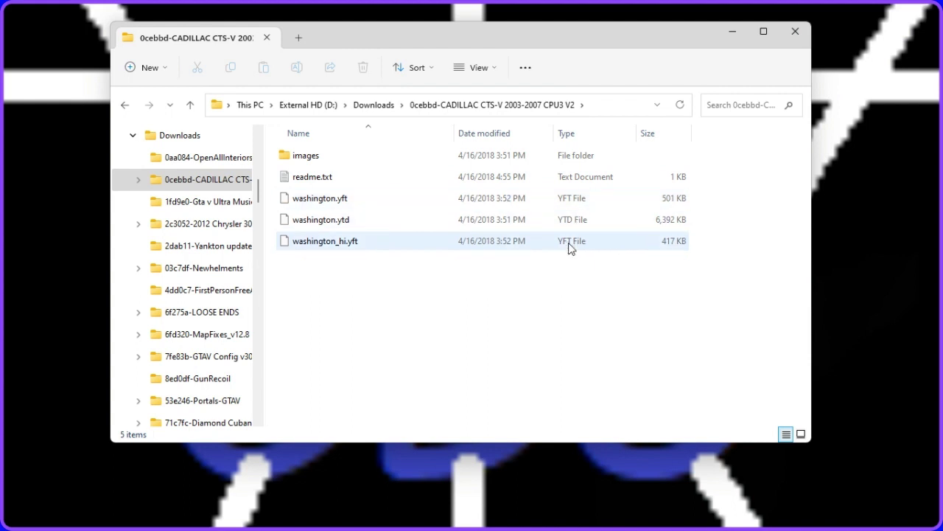
click(337, 229)
click(327, 237)
click(327, 341)
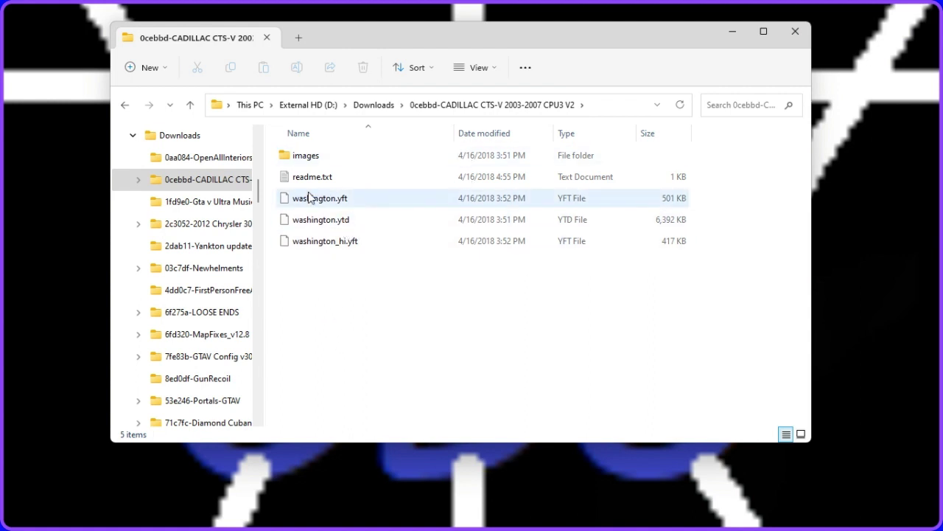
Step: Rename washington.yft as cadillacctsv.yft and copy the new base name without the extension
right_click(330, 206)
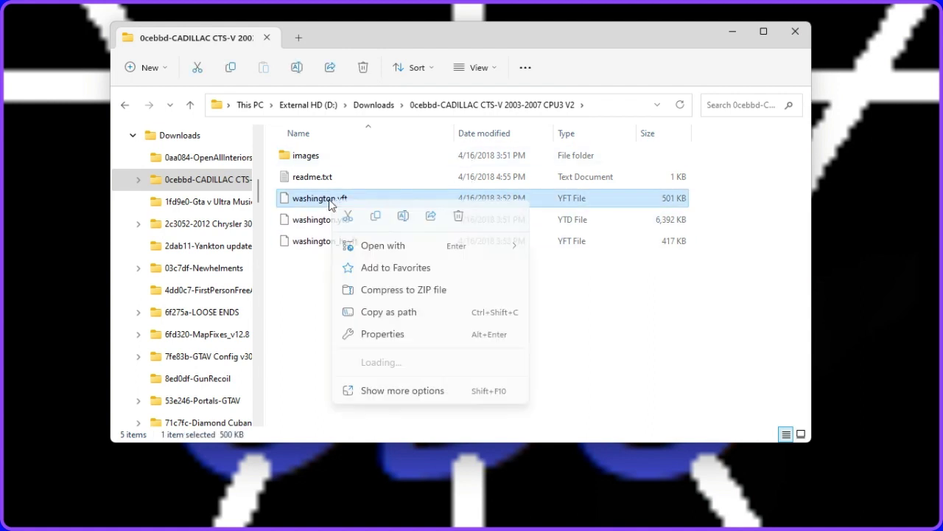
click(405, 219)
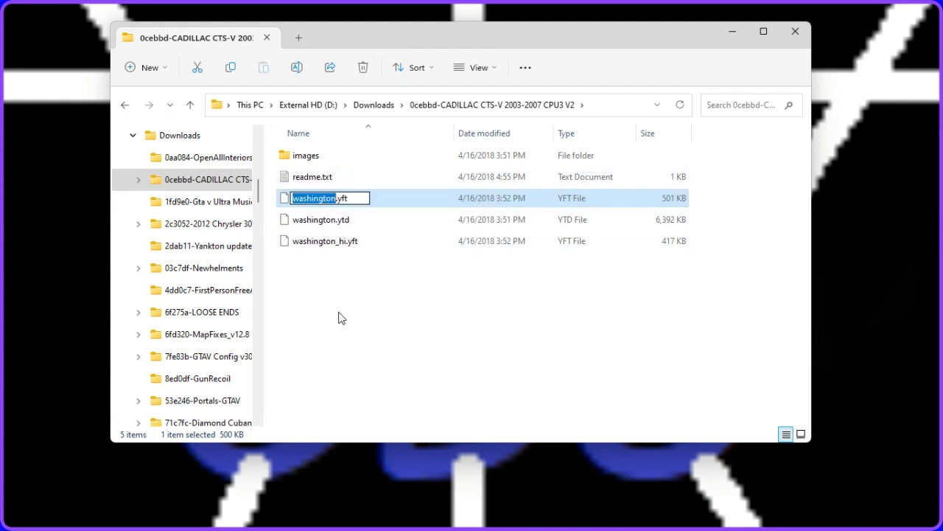
key(BackSpace)
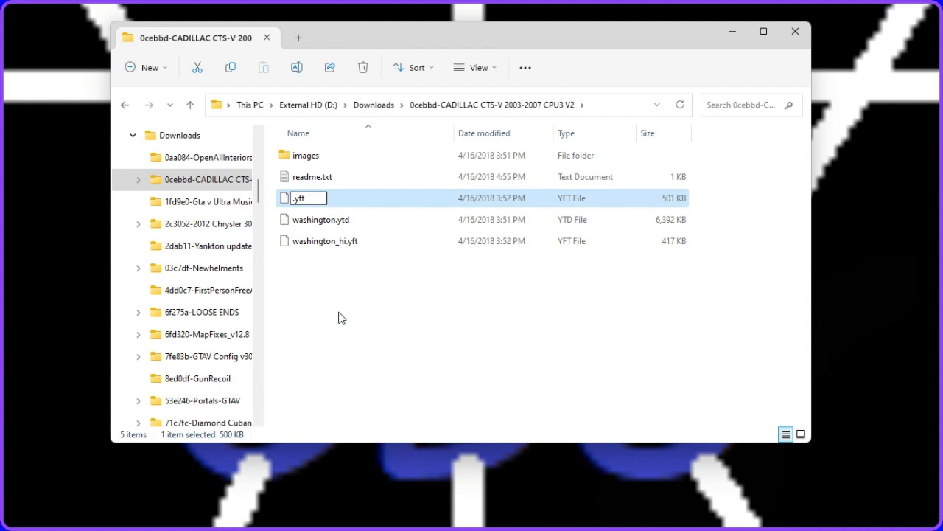
text(cadill)
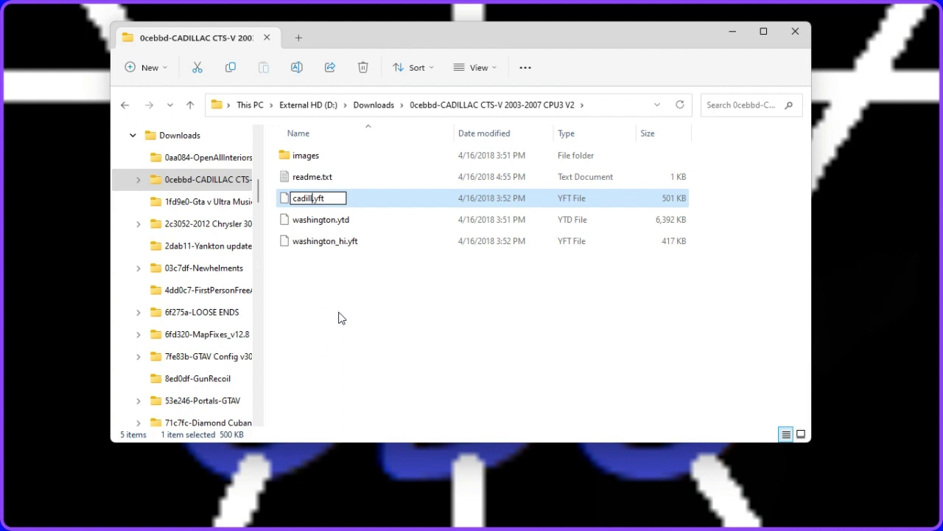
text(accts)
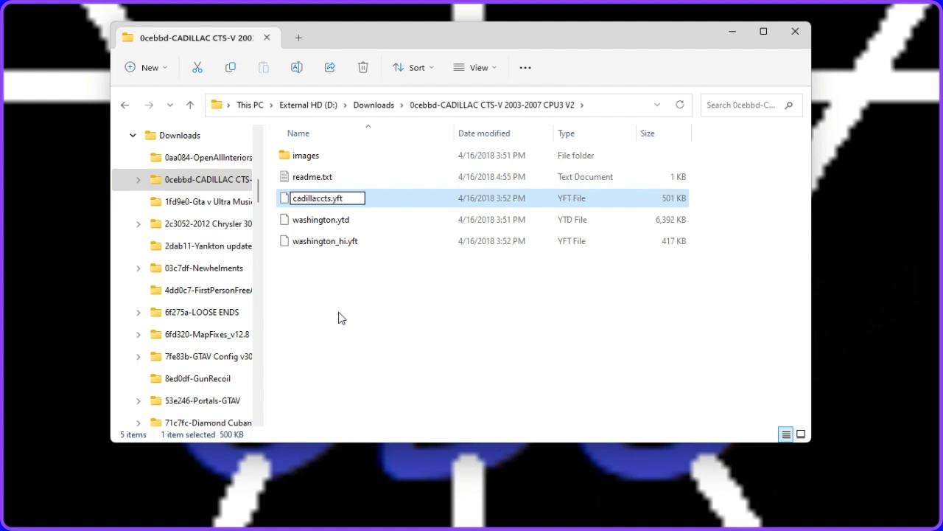
text(v)
drag(332, 198, 287, 204)
right_click(325, 199)
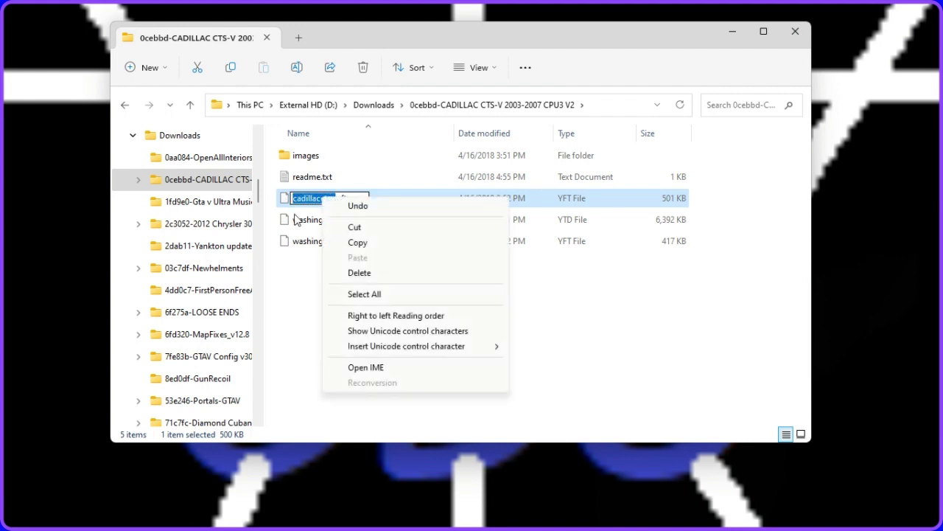
click(358, 242)
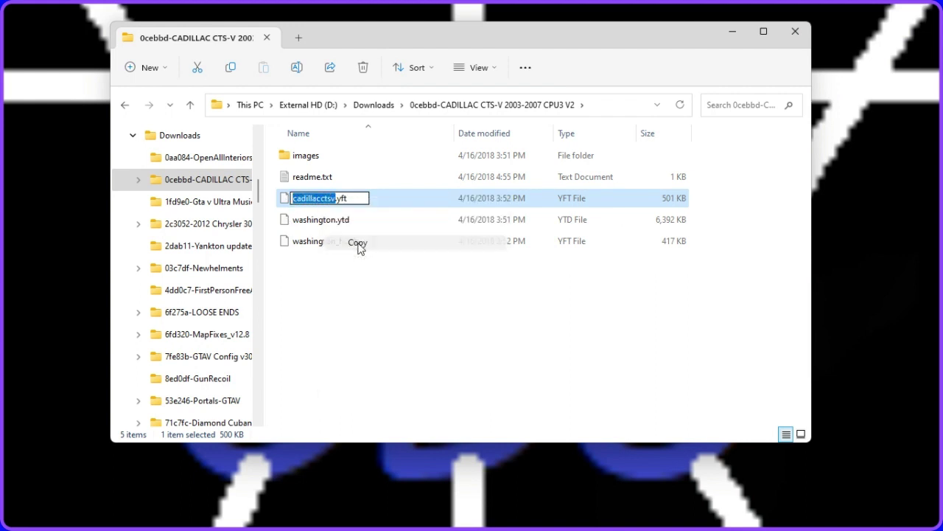
click(356, 287)
Step: Rename washington.ytd as cadillacctsv.ytd using the copied base name
click(327, 223)
right_click(327, 223)
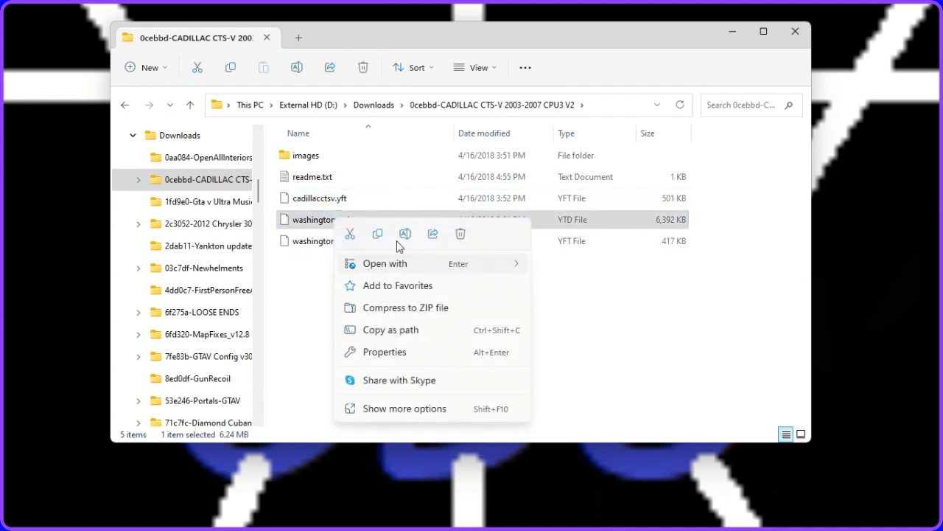
click(404, 231)
right_click(327, 231)
click(357, 282)
click(337, 244)
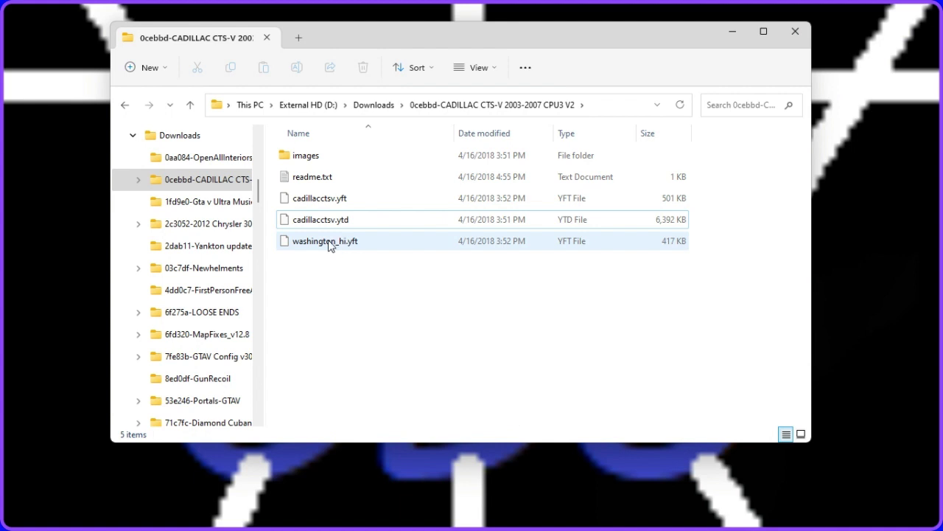
Step: Rename washington_hi.yft as cadillacctsv_hi.yft by replacing only the base name and keeping the _hi suffix
right_click(332, 244)
click(403, 258)
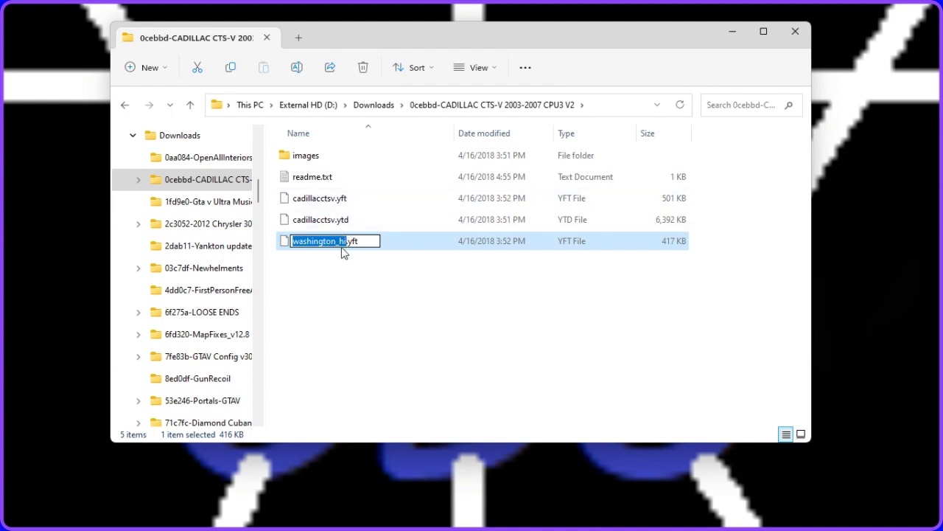
drag(336, 246, 287, 246)
right_click(308, 249)
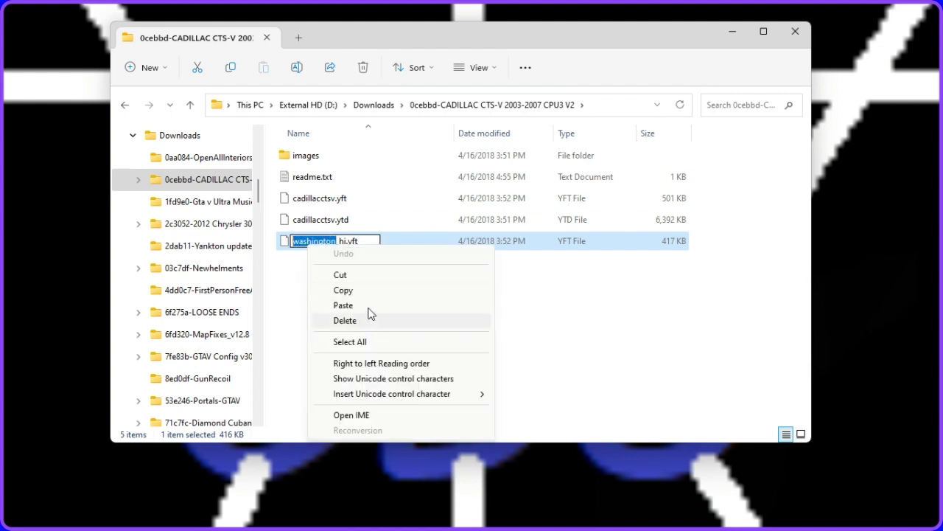
click(363, 306)
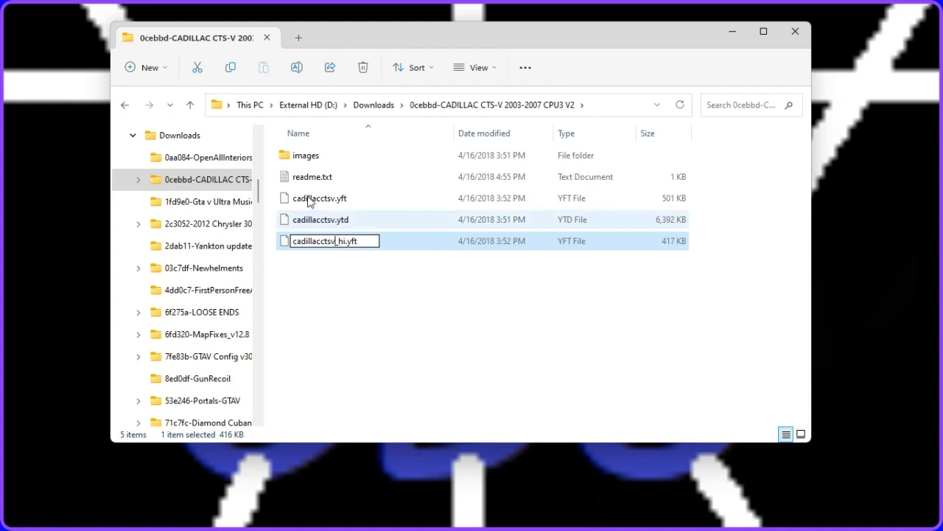
click(399, 296)
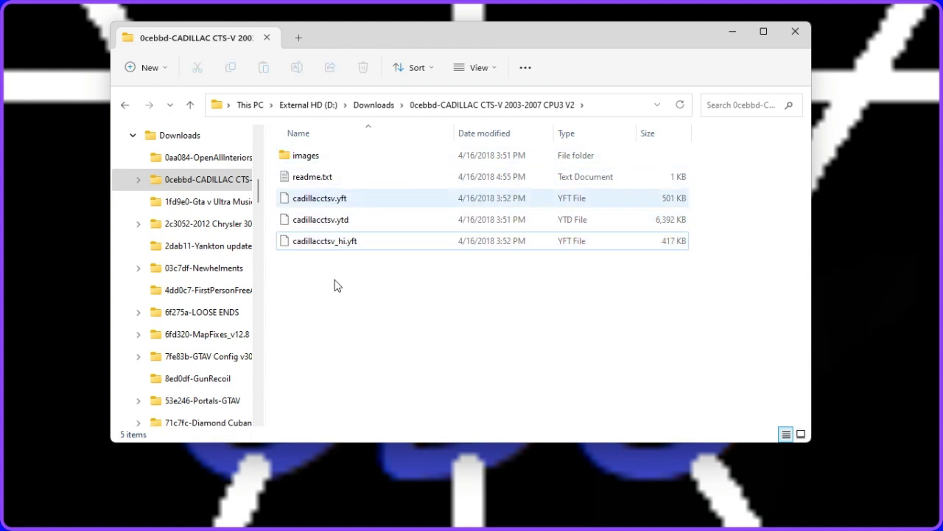
Step: Move the folder window aside and open the 5toolz folder in a second File Explorer tab
drag(636, 34, 424, 50)
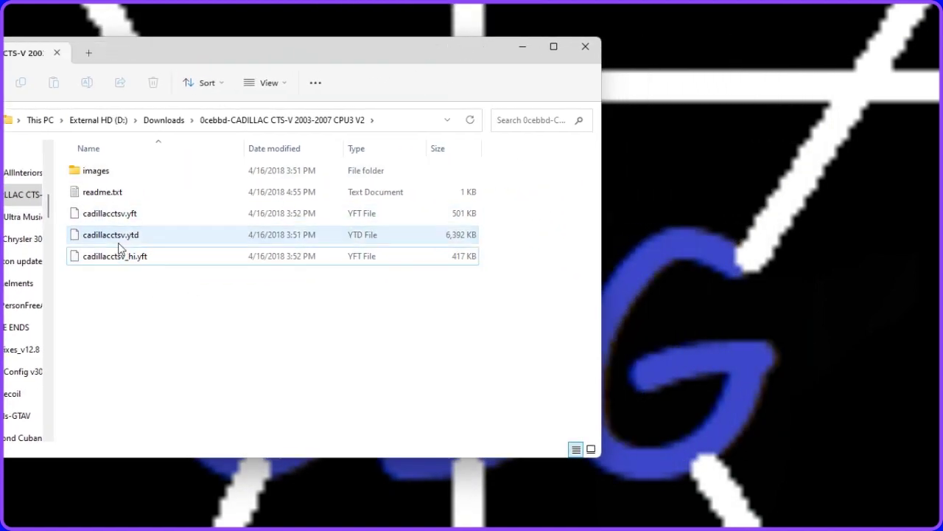
drag(291, 56, 361, 56)
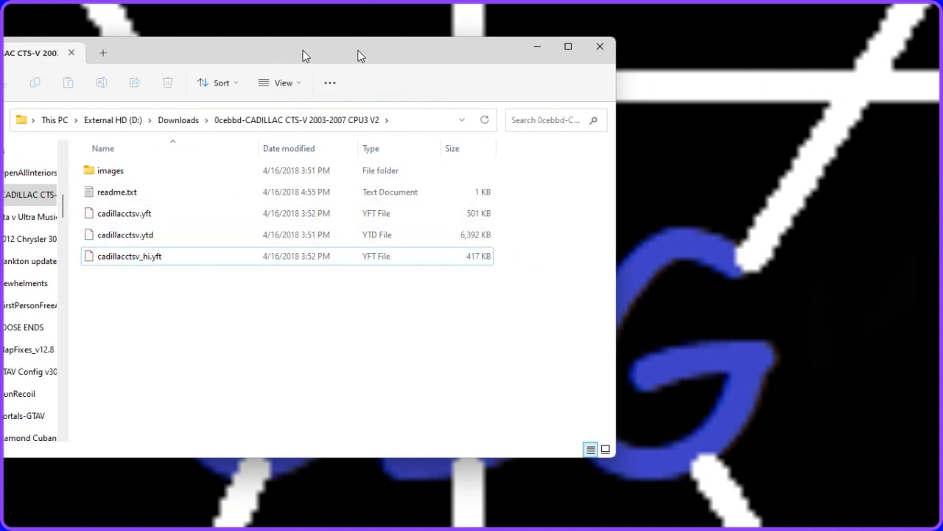
click(211, 55)
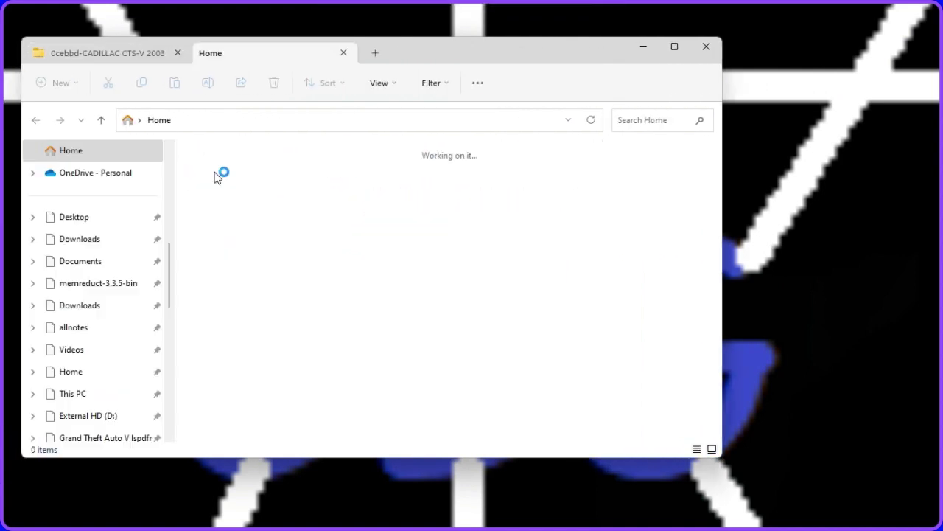
drag(170, 190, 174, 299)
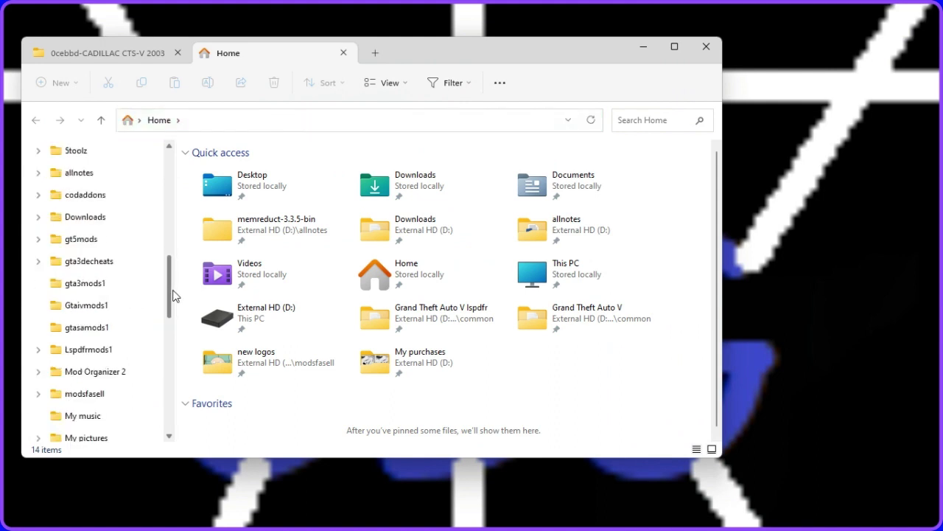
click(90, 151)
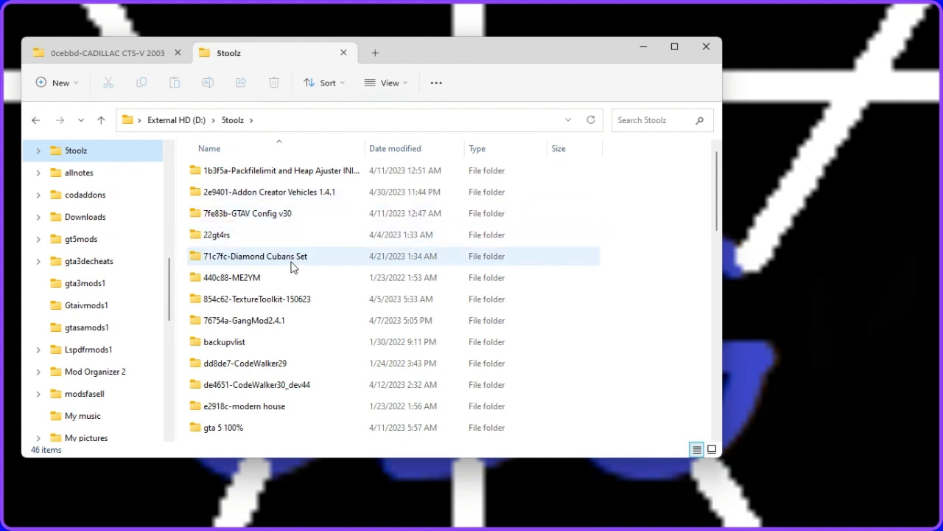
Step: Launch Addon Creator Vehicles 1.4.exe from the 2e9401-Addon Creator Vehicles 1.4.1 folder, then return to the renamed CTS-V files
double_click(296, 192)
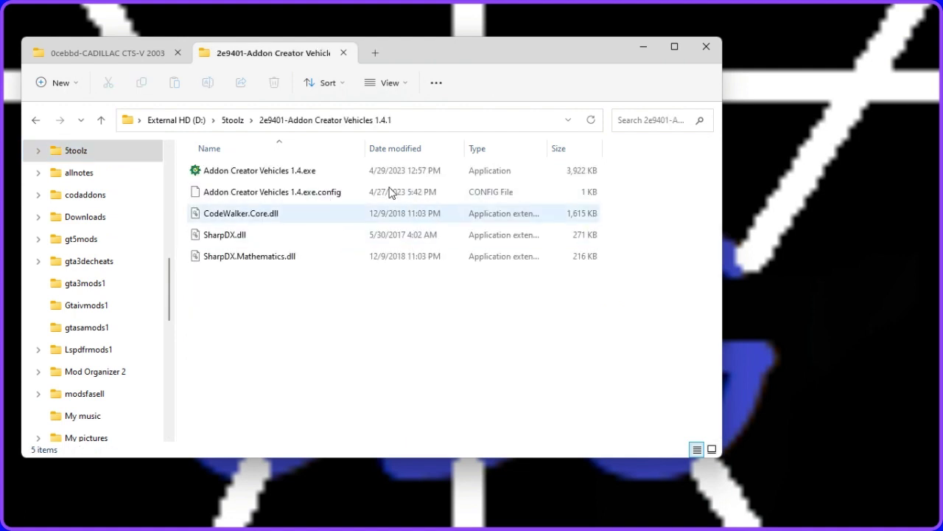
double_click(275, 175)
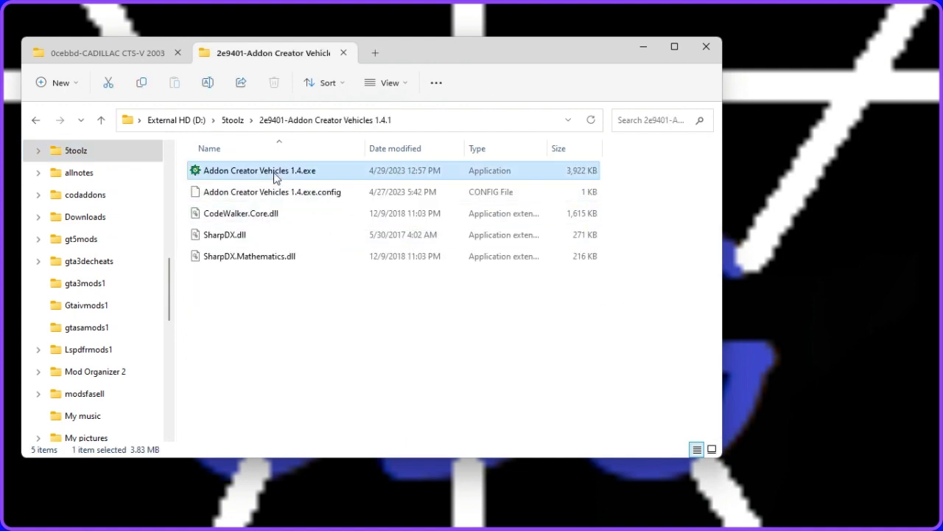
drag(464, 209, 607, 173)
click(139, 56)
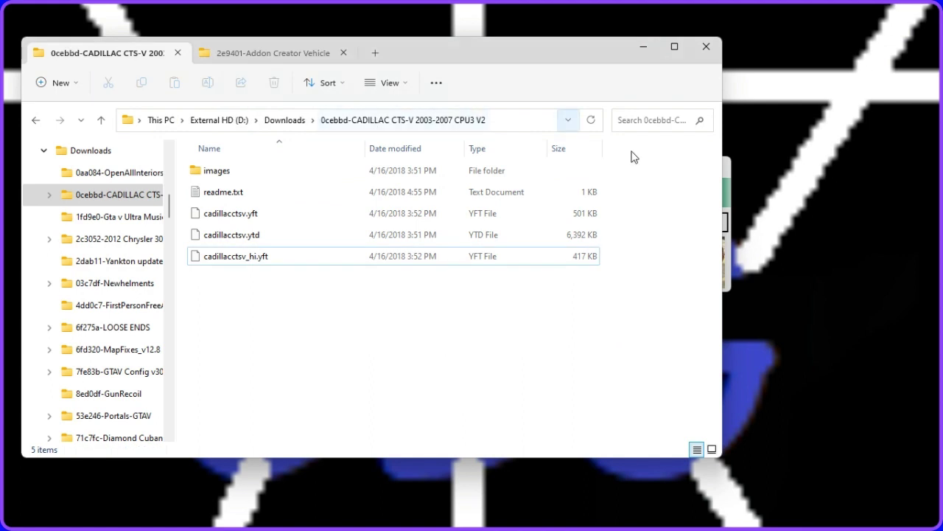
Step: Arrange the windows side by side, enter cadillacctsv as the add-on vehicle name and choose Asea as the base vehicle
drag(597, 59, 491, 22)
click(696, 191)
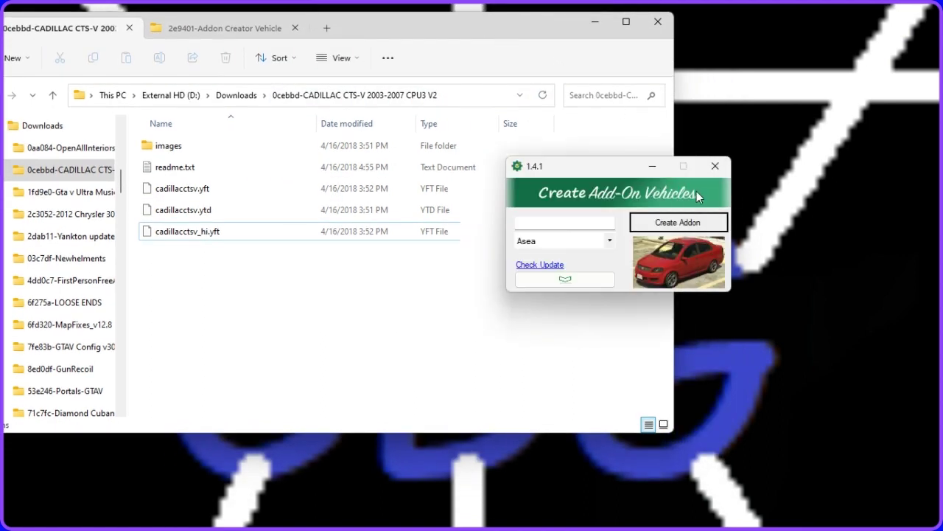
drag(577, 171, 757, 94)
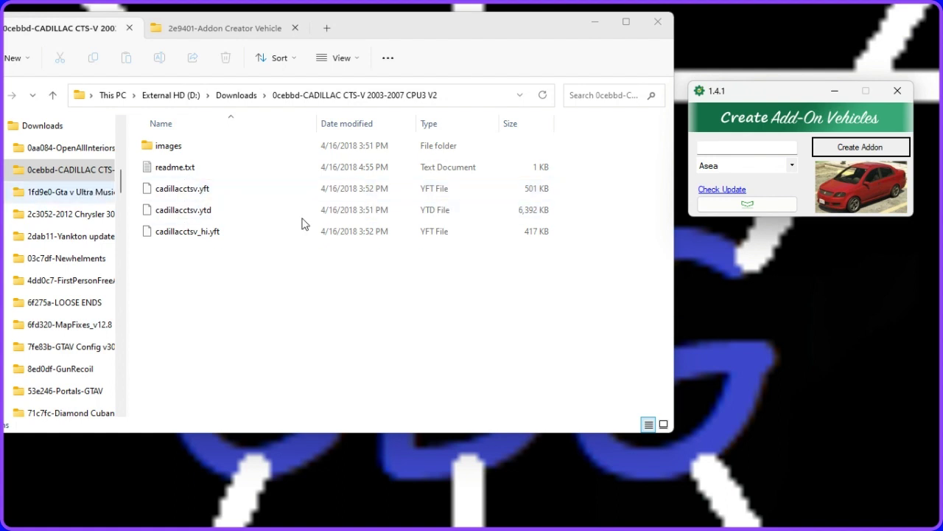
click(752, 148)
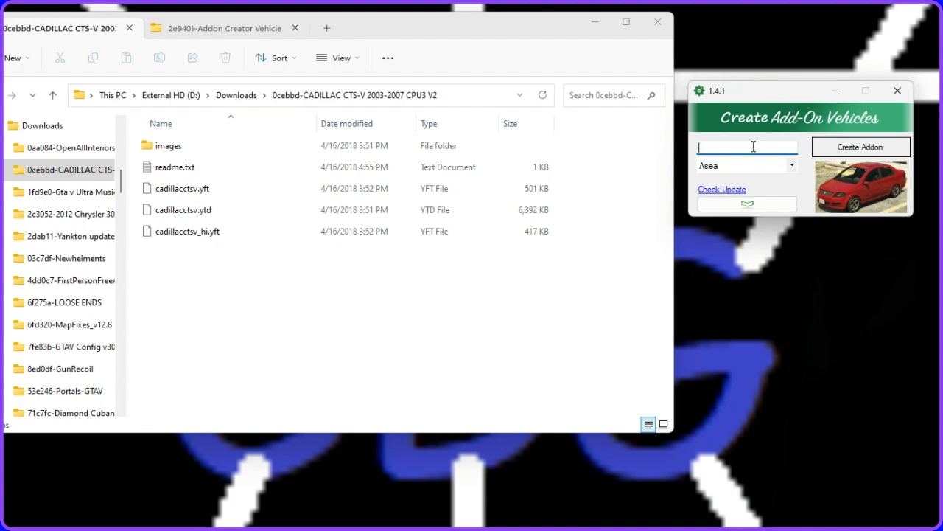
right_click(753, 147)
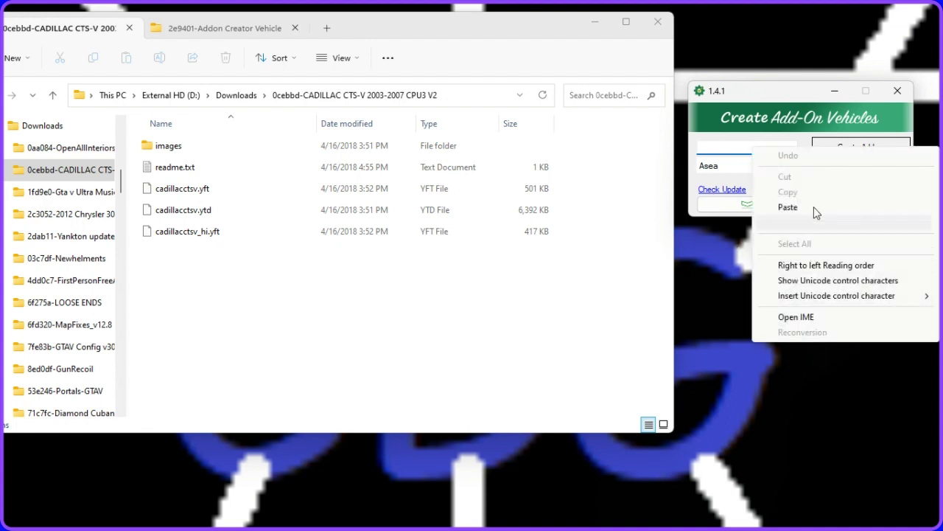
click(788, 207)
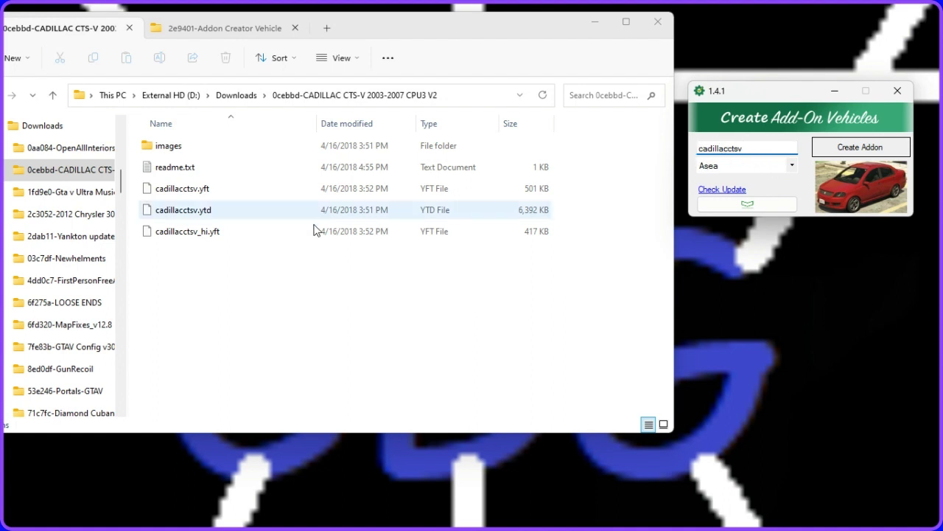
click(793, 167)
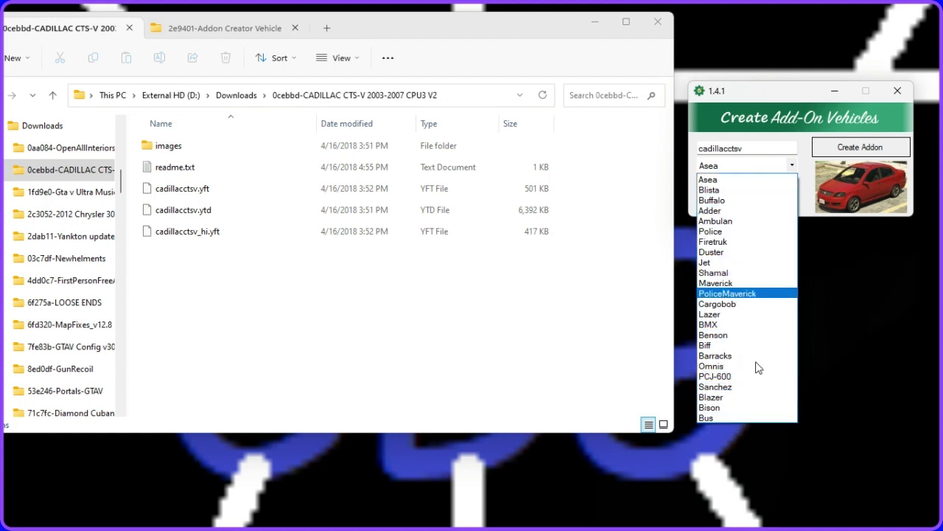
click(735, 181)
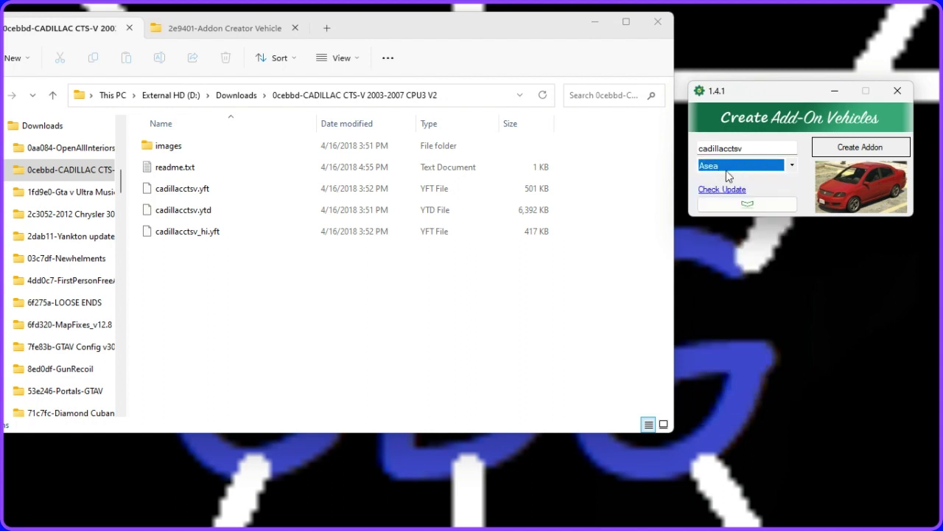
Step: Expand the additional settings and examine the interior and dashboard dial options for the add-on
click(765, 204)
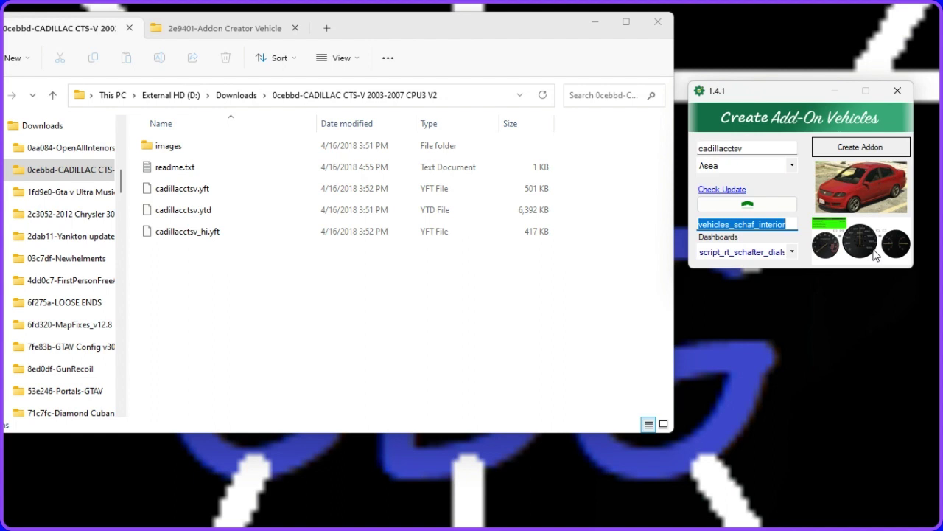
click(793, 253)
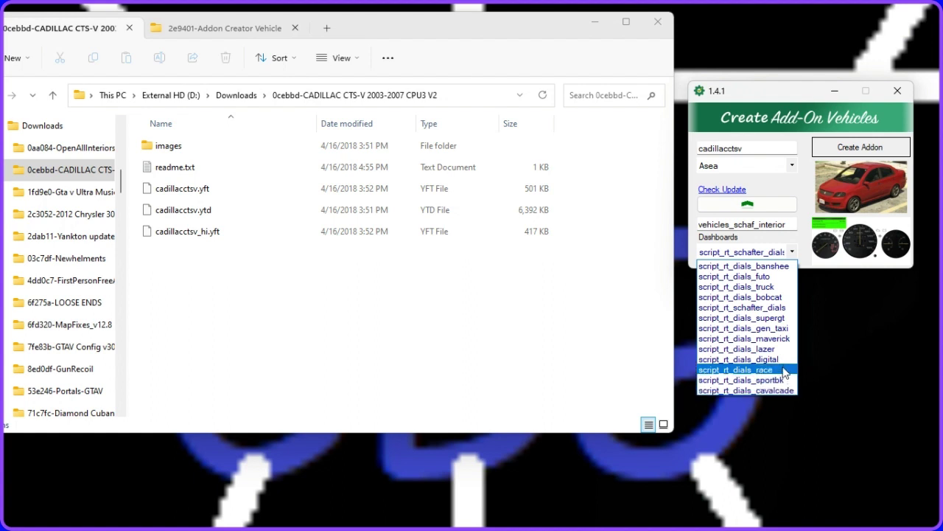
click(786, 266)
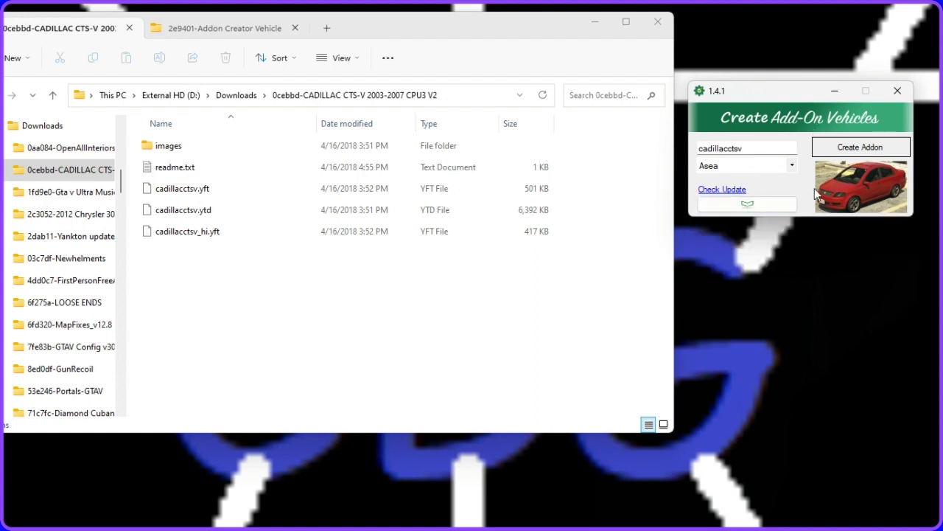
Step: Create the add-on DLC pack in D:\Downloads\0cebbd-CADILLAC CTS-V 2003-2007 CPU3 V2, then close the creator tool
click(868, 145)
mouse_move(633, 238)
mouse_down()
mouse_move(638, 298)
mouse_move(637, 235)
mouse_move(636, 261)
mouse_move(638, 242)
mouse_up()
click(420, 304)
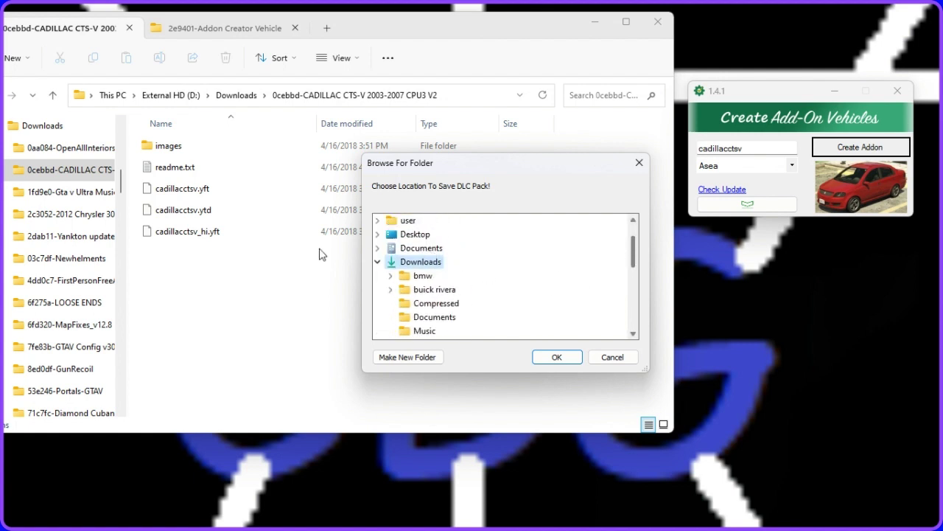
click(380, 263)
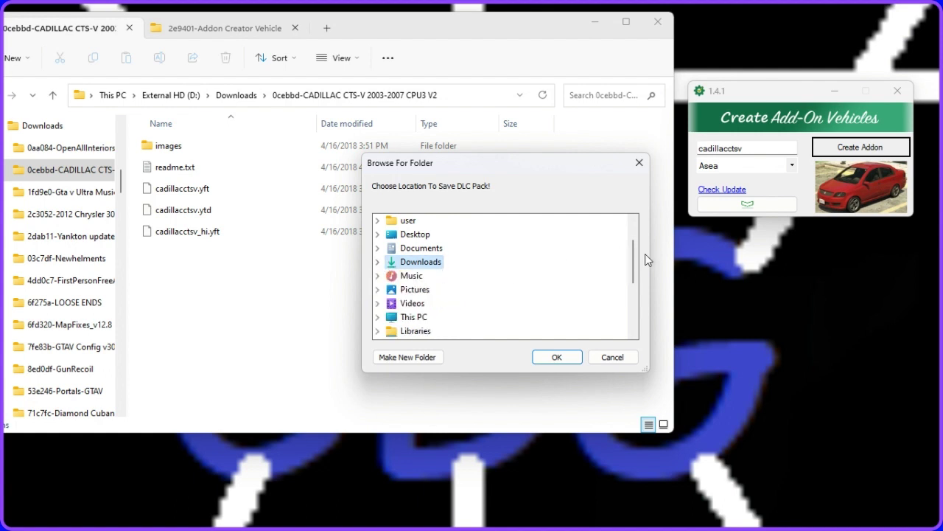
mouse_move(634, 270)
mouse_down()
mouse_move(637, 302)
mouse_move(636, 287)
mouse_up()
click(424, 275)
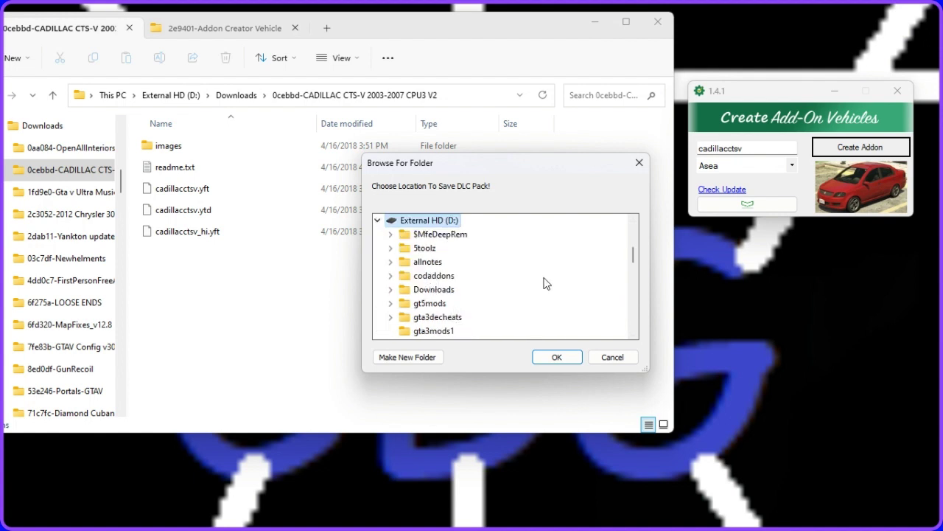
click(432, 289)
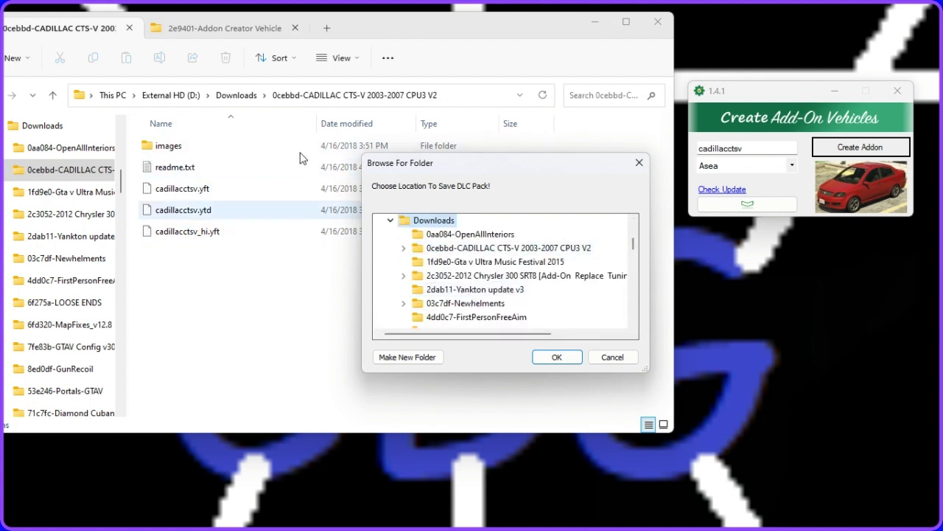
click(530, 248)
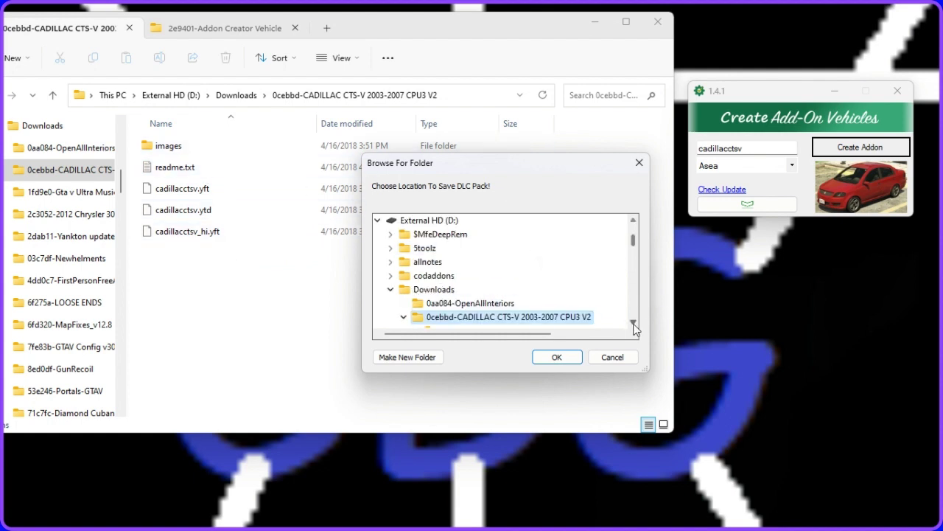
scroll(634, 325, down, 2)
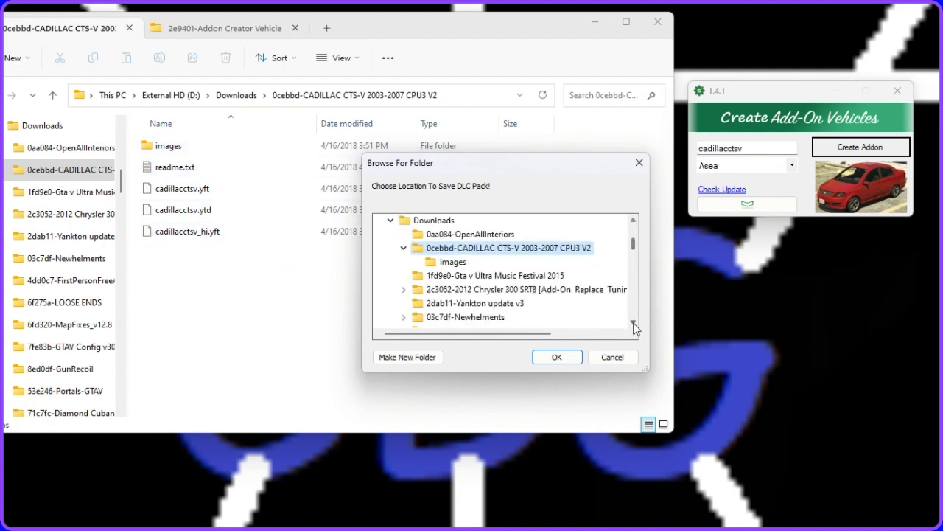
click(557, 357)
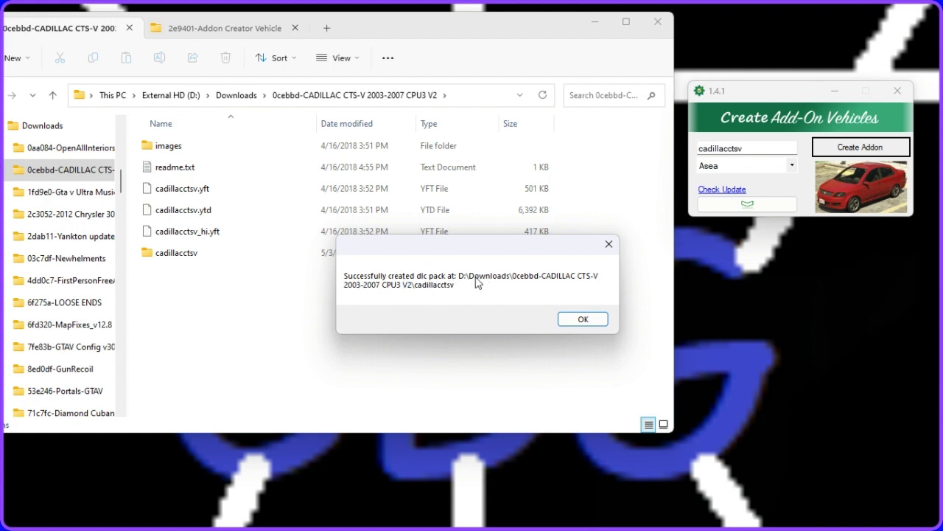
click(584, 323)
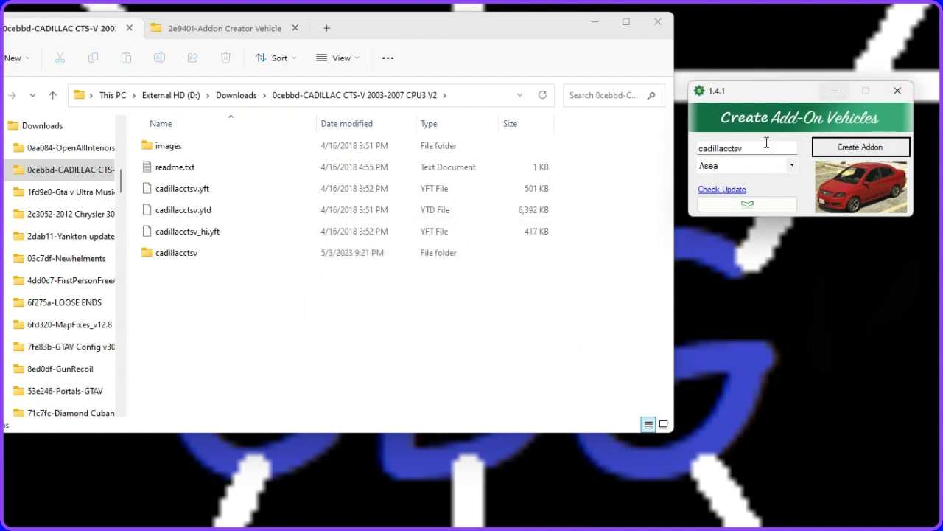
click(900, 90)
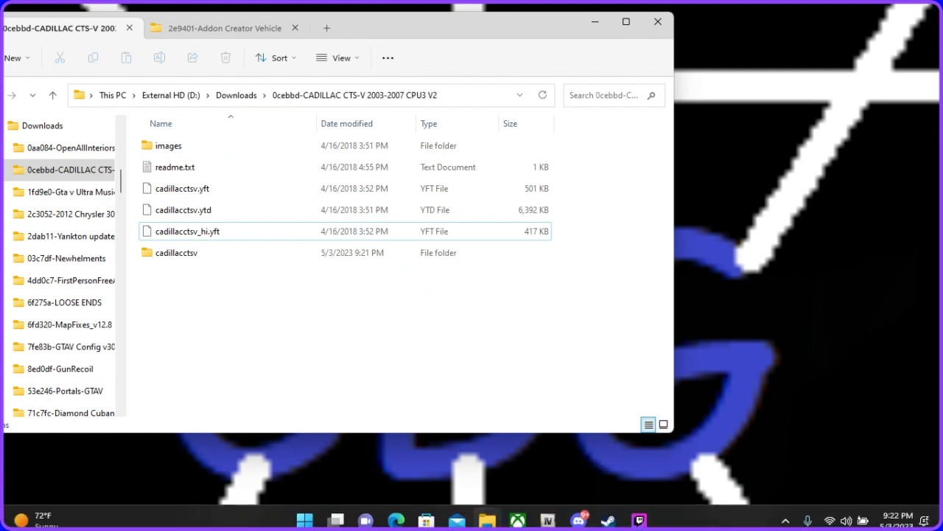
Step: Switch to OpenIV, move its window beside the mod folder and open mods > update > x64 > dlcpacks
click(549, 520)
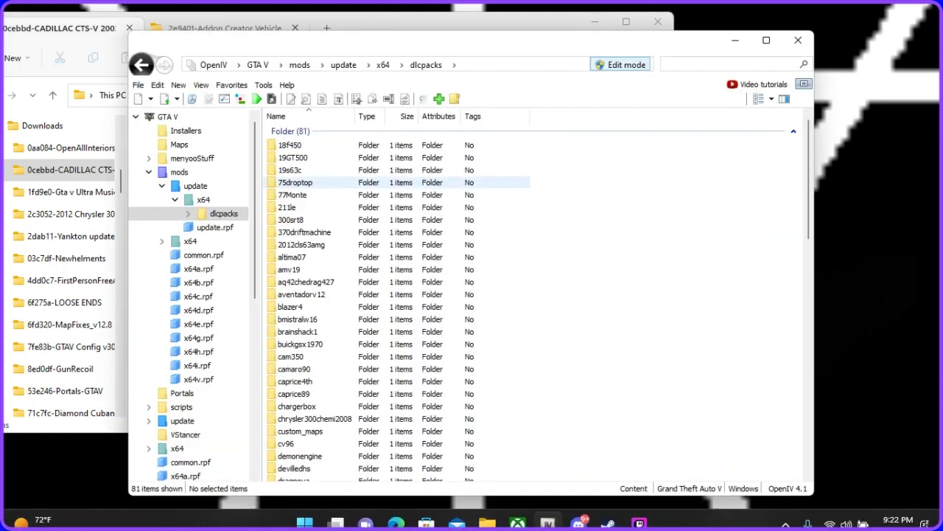
drag(440, 47, 594, 39)
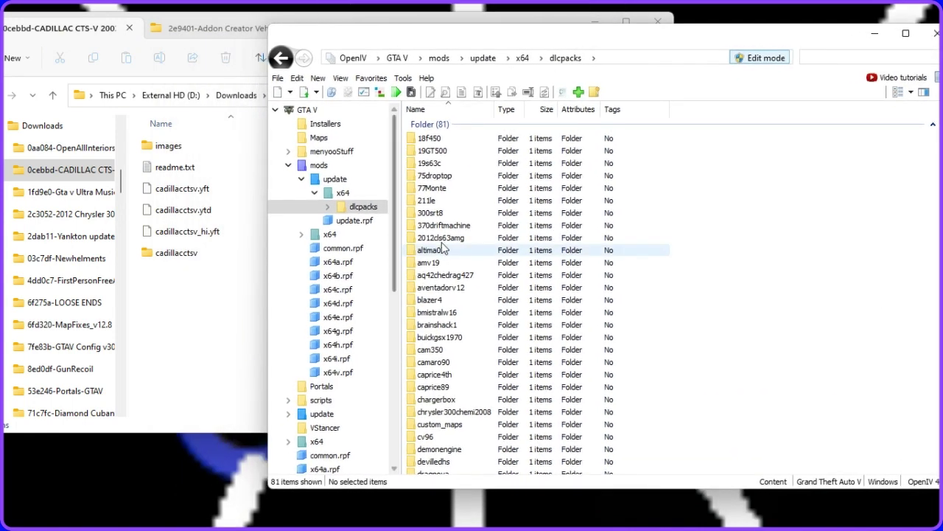
click(442, 59)
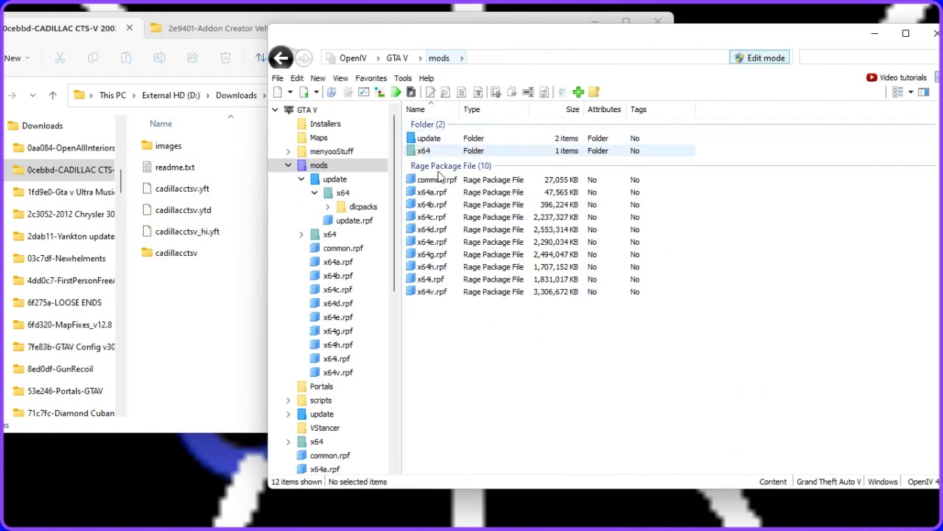
double_click(486, 140)
double_click(472, 138)
double_click(486, 141)
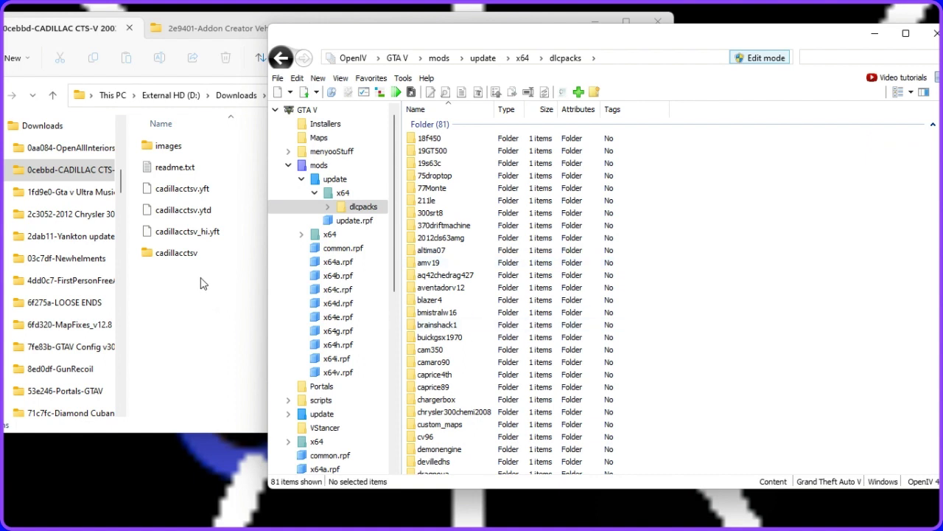
Step: Copy the generated cadillacctsv folder from the mod folder into dlcpacks and adjust the OpenIV window's placement
drag(183, 255, 925, 272)
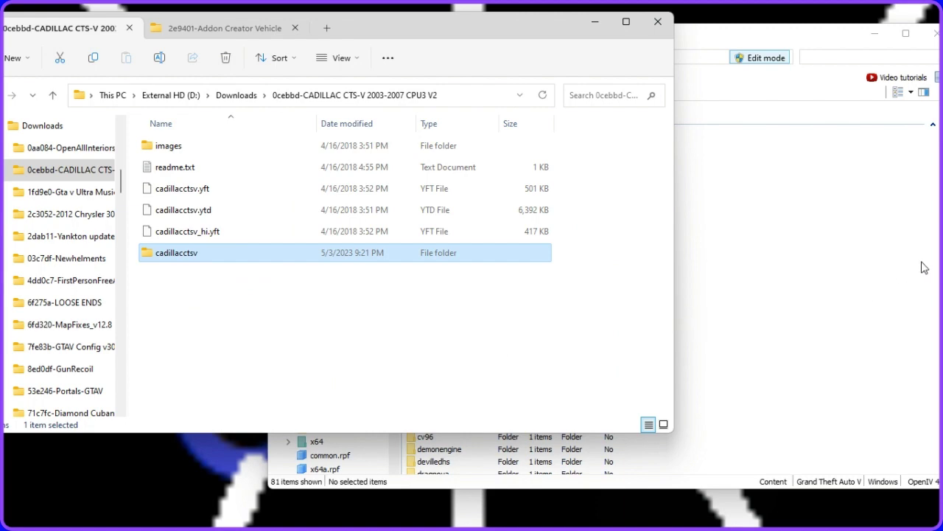
click(918, 268)
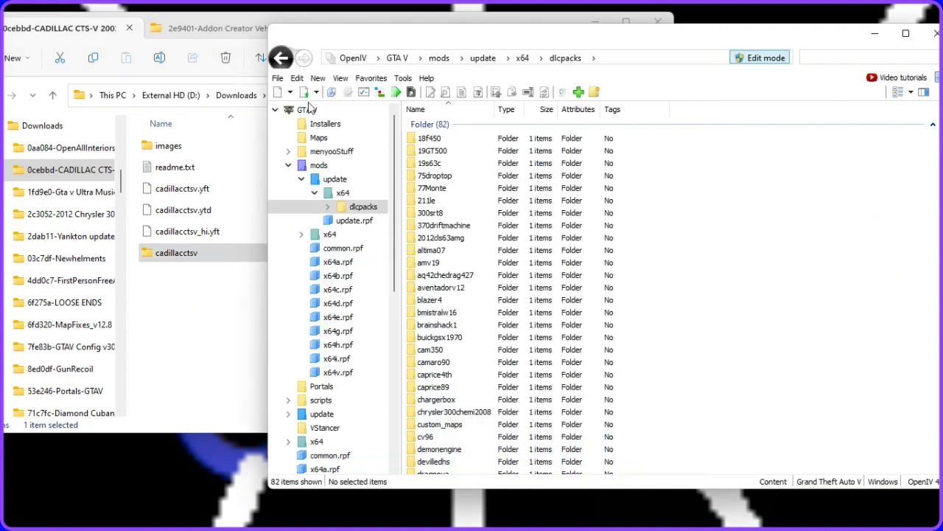
drag(263, 101, 312, 102)
drag(665, 38, 649, 38)
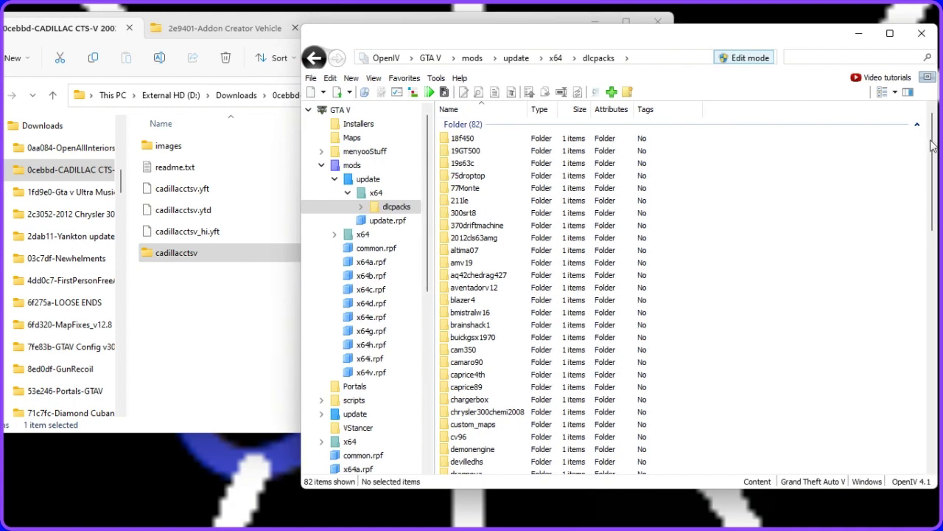
Step: Open dlc.rpf in the new cadillacctsv folder and go through x64 > levels > gta5 > vehicles into the archive inside
scroll(931, 155, down, 3)
scroll(932, 221, down, 15)
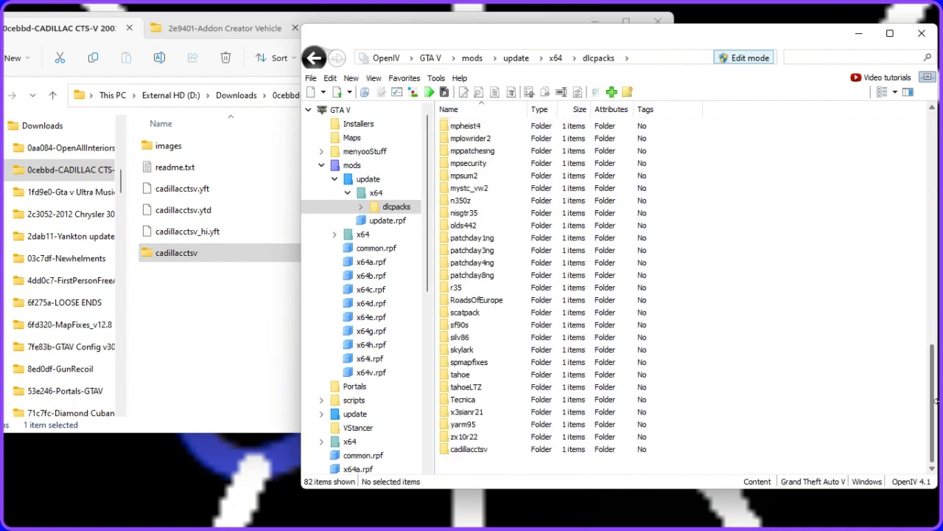
double_click(478, 449)
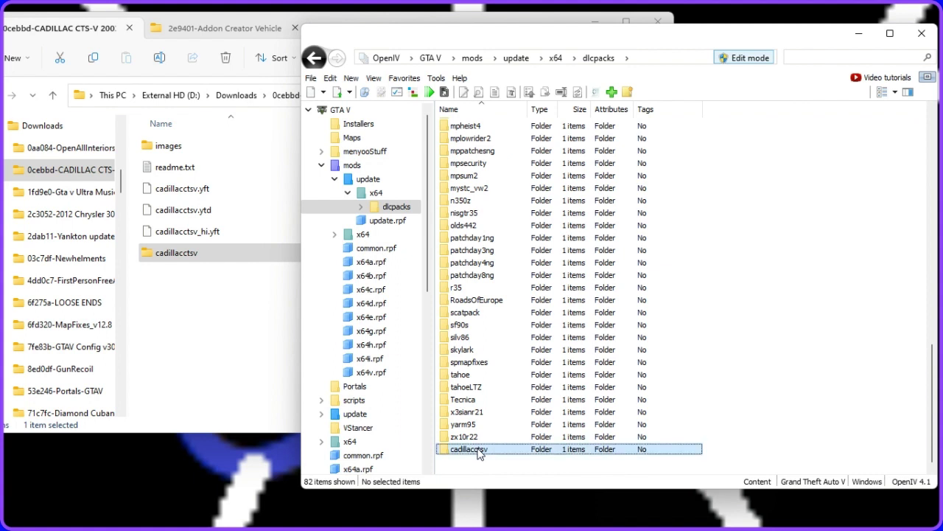
double_click(549, 142)
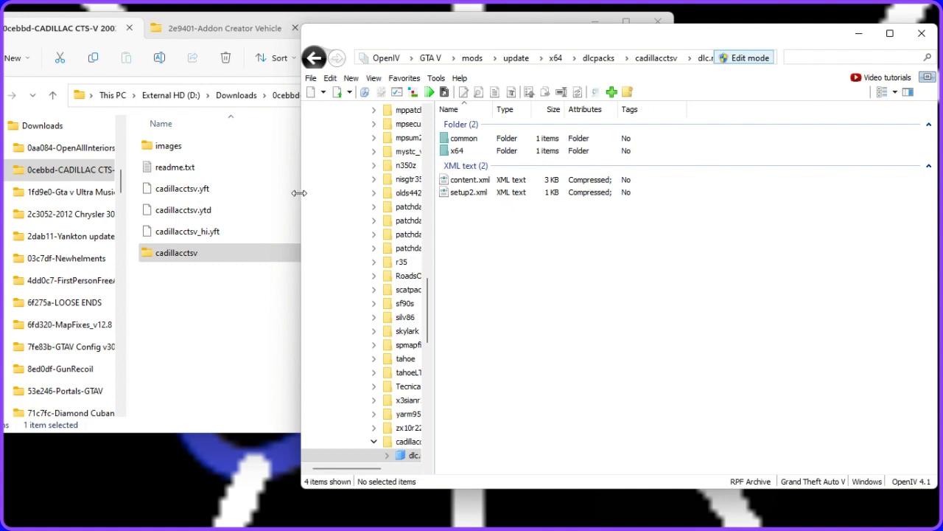
drag(299, 193, 204, 197)
double_click(412, 152)
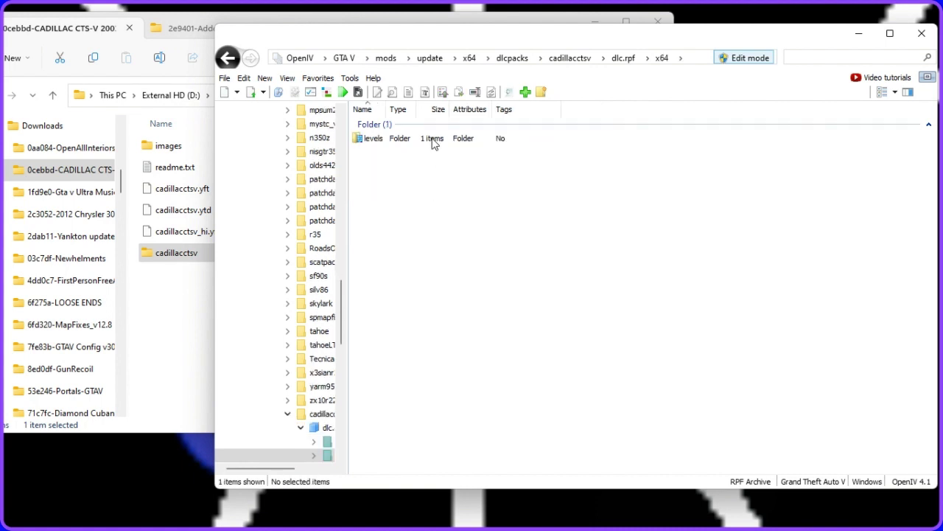
double_click(433, 144)
double_click(443, 145)
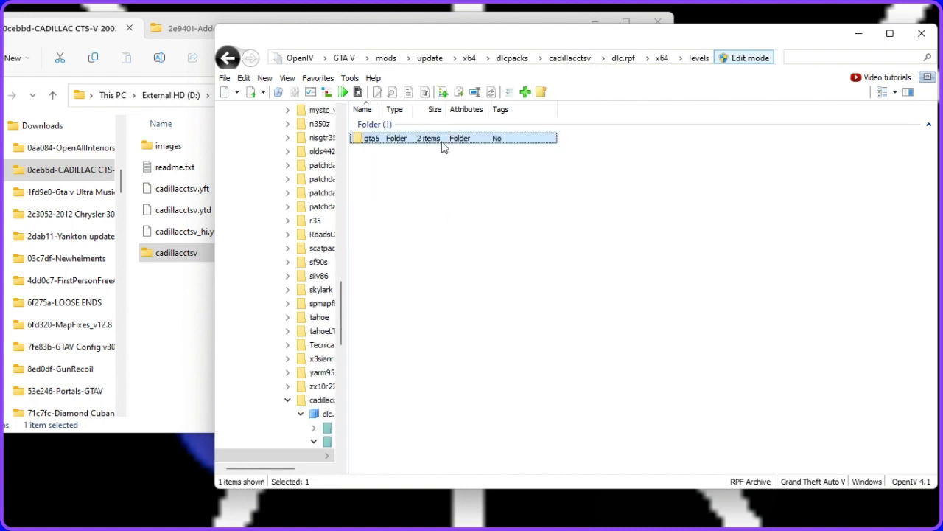
double_click(443, 154)
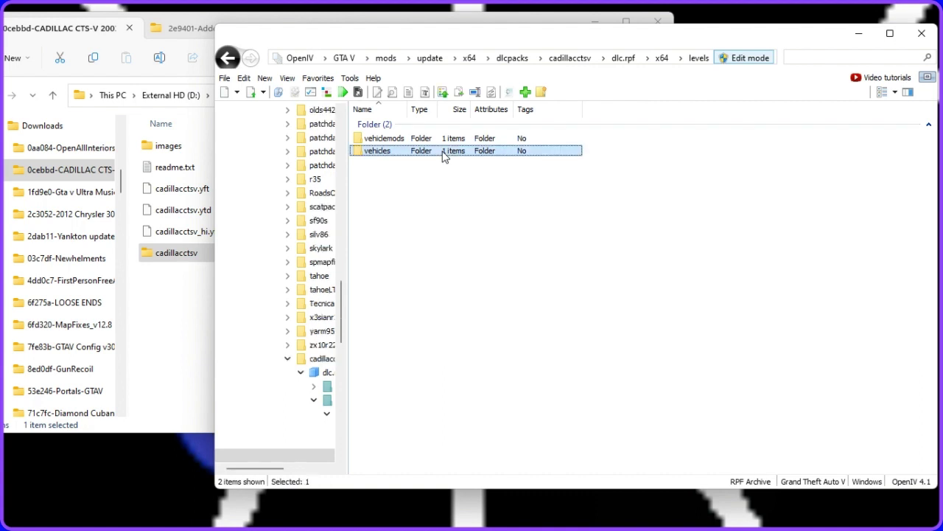
double_click(466, 142)
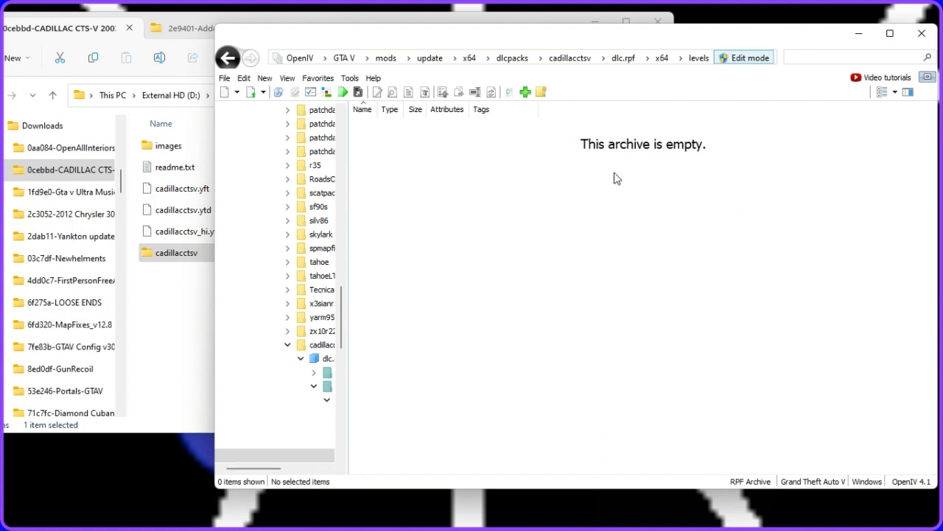
Step: Add cadillacctsv.yft, cadillacctsv.ytd and cadillacctsv_hi.yft from the mod folder to the empty vehicles archive
drag(133, 186, 225, 230)
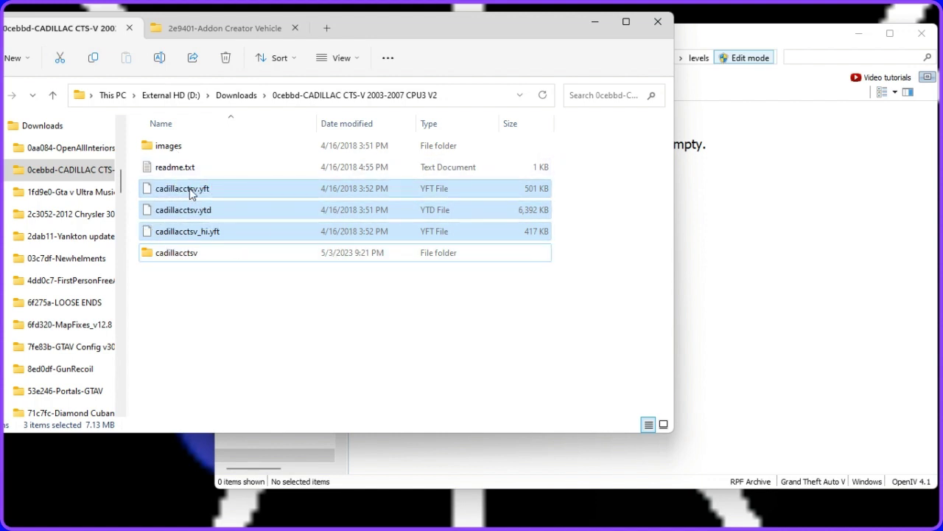
drag(177, 190, 741, 243)
drag(855, 243, 781, 299)
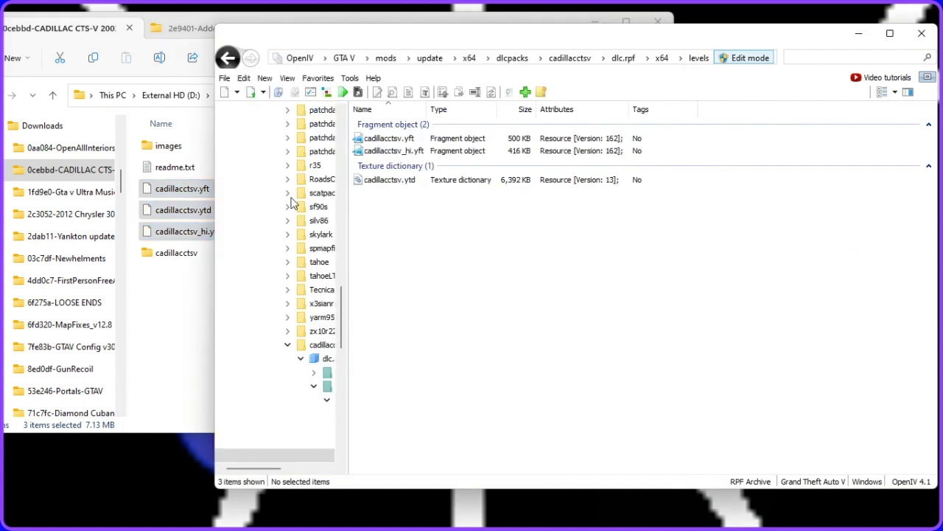
Step: Preview cadillacctsv.yft in the OpenIV Model Viewer, rotate the car to inspect it from the side, and close the viewer
click(169, 288)
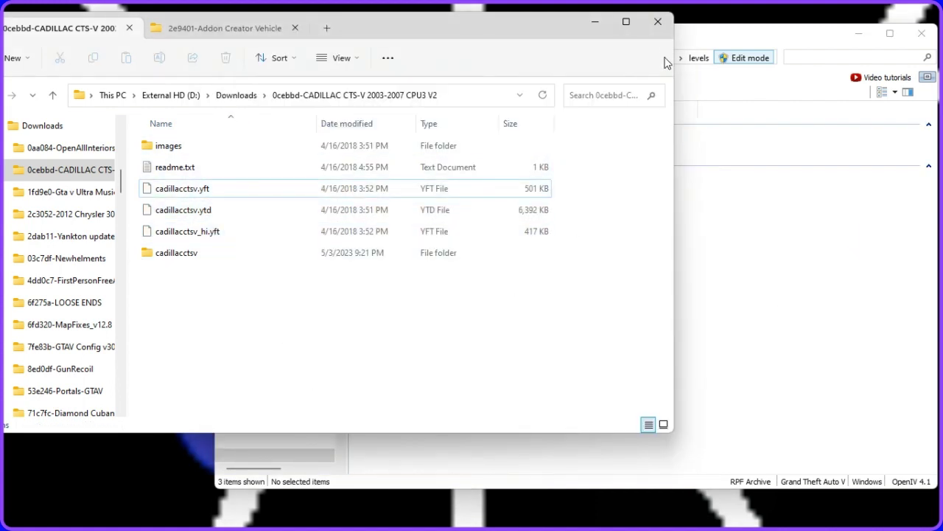
click(759, 224)
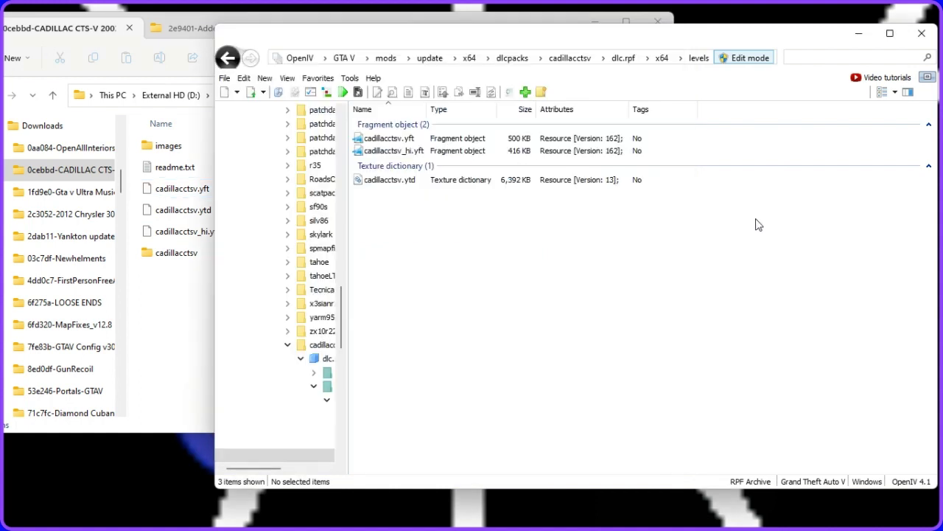
double_click(459, 141)
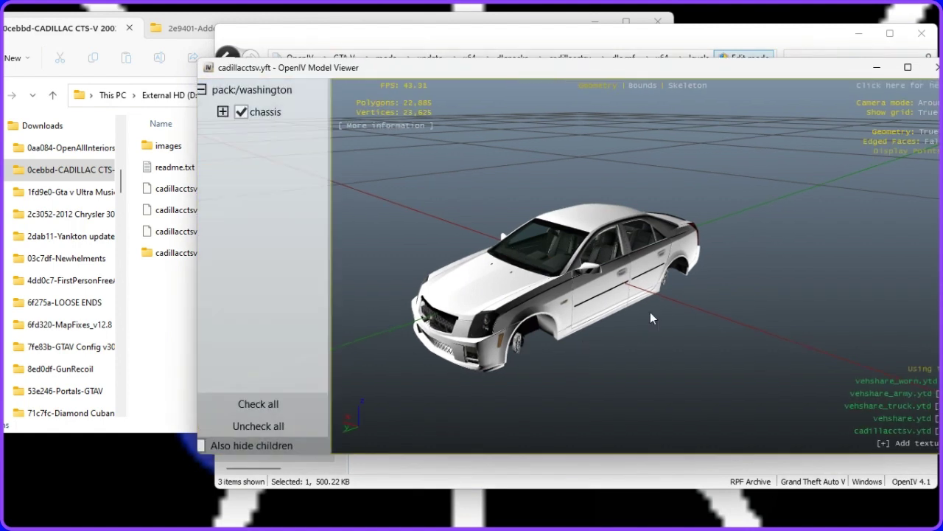
drag(650, 311, 453, 267)
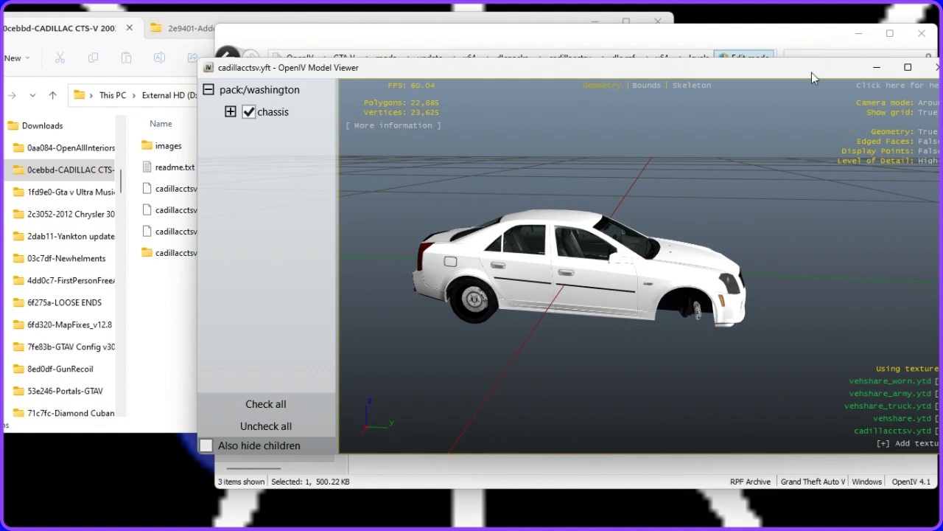
drag(813, 72, 679, 73)
click(803, 68)
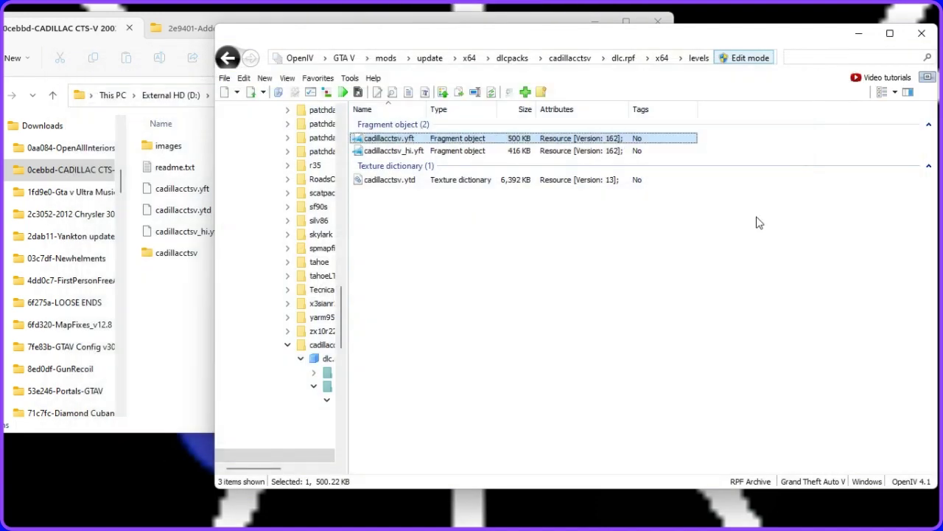
click(539, 287)
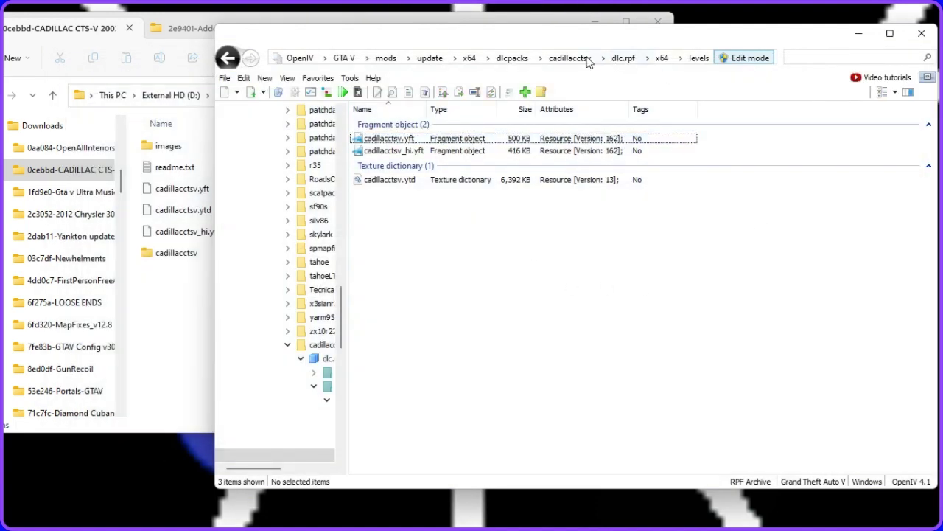
Step: Go to mods > update > update.rpf > common > data and open dlclist.xml for editing
click(433, 59)
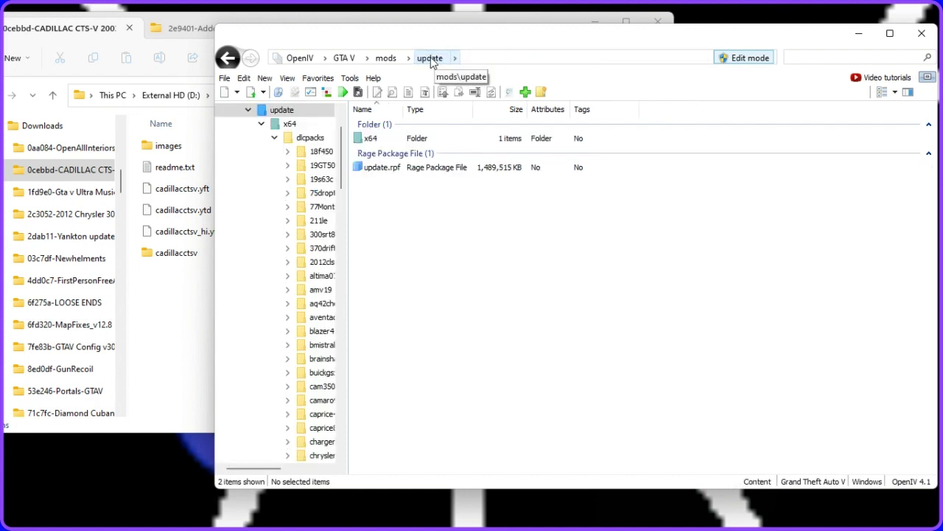
double_click(463, 175)
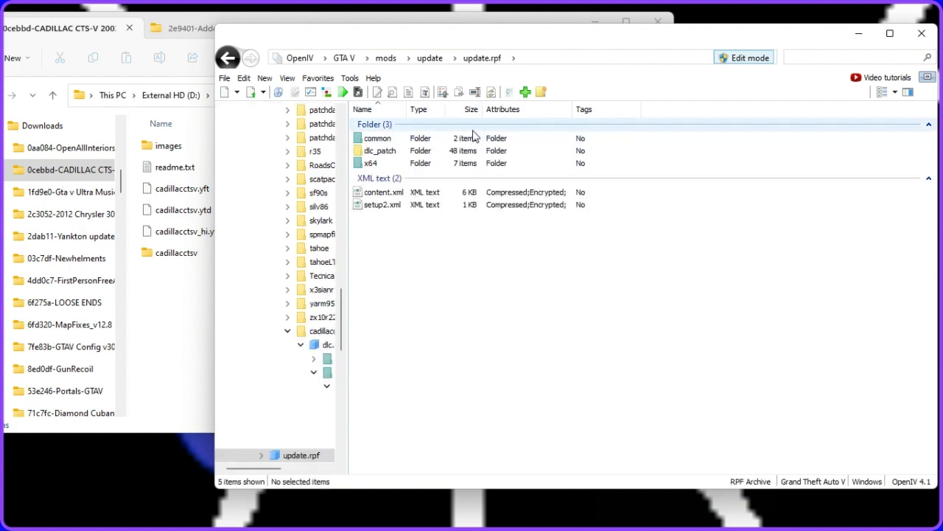
double_click(466, 140)
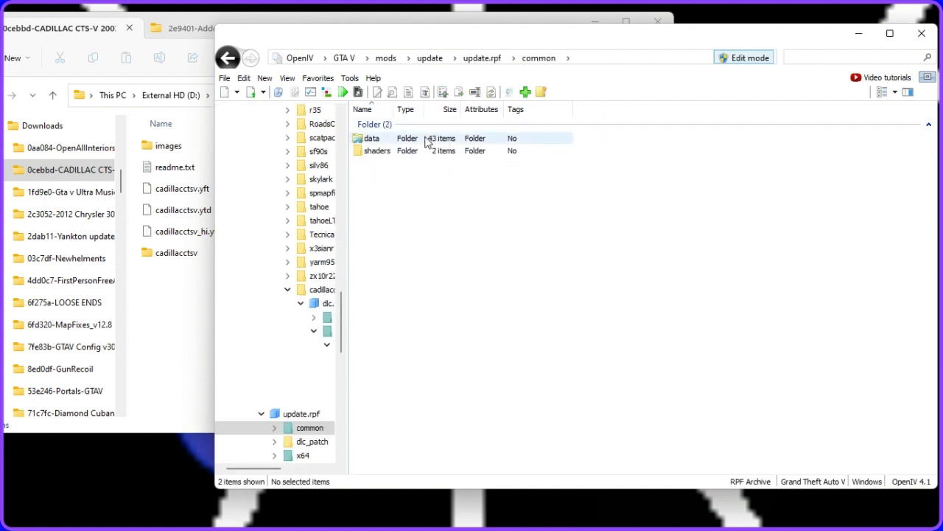
click(426, 140)
double_click(426, 140)
drag(932, 144, 930, 334)
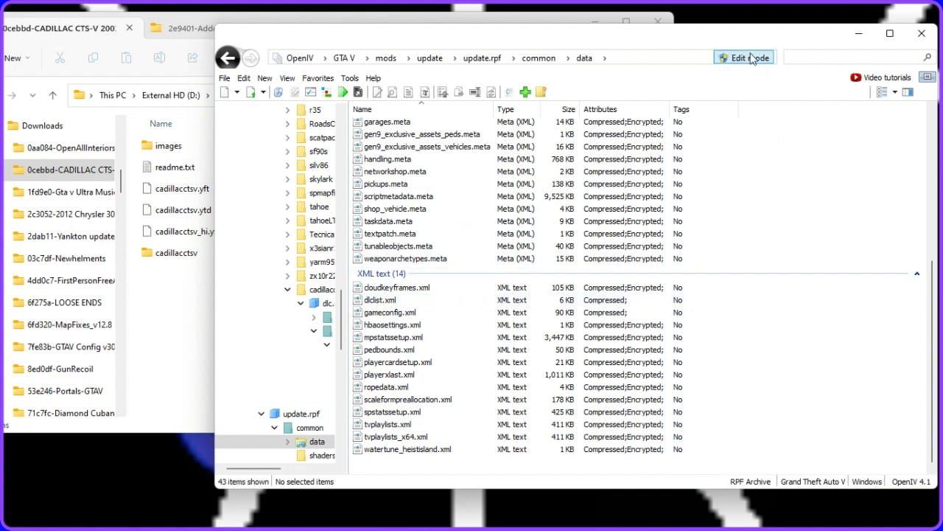
right_click(376, 302)
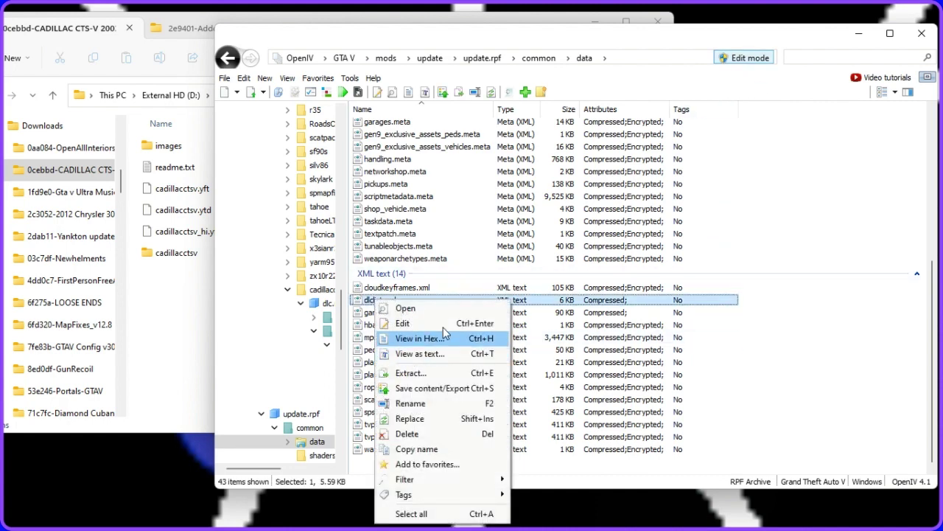
click(412, 323)
Step: Duplicate the last entry of dlclist.xml, <Item>dlcpacks:/fordtorino/</Item>, onto a new line directly below it
drag(853, 184, 855, 391)
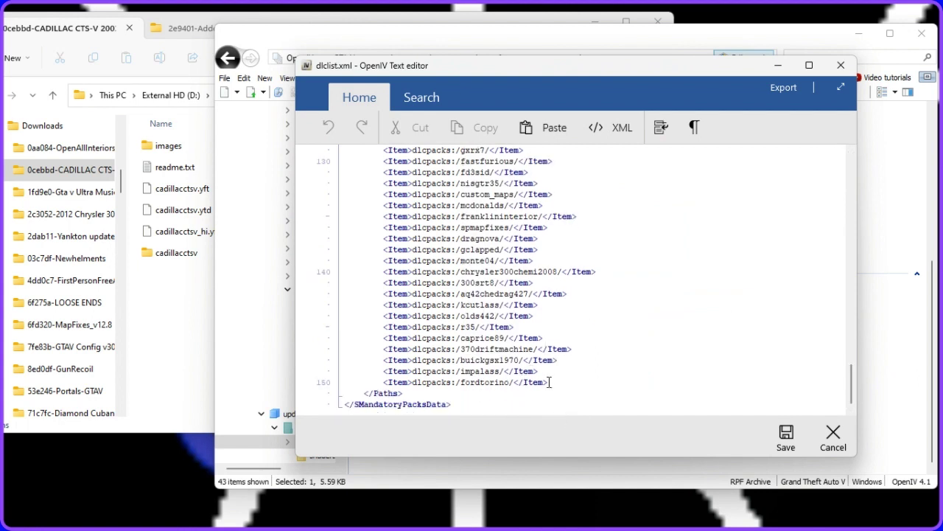
drag(550, 382, 389, 381)
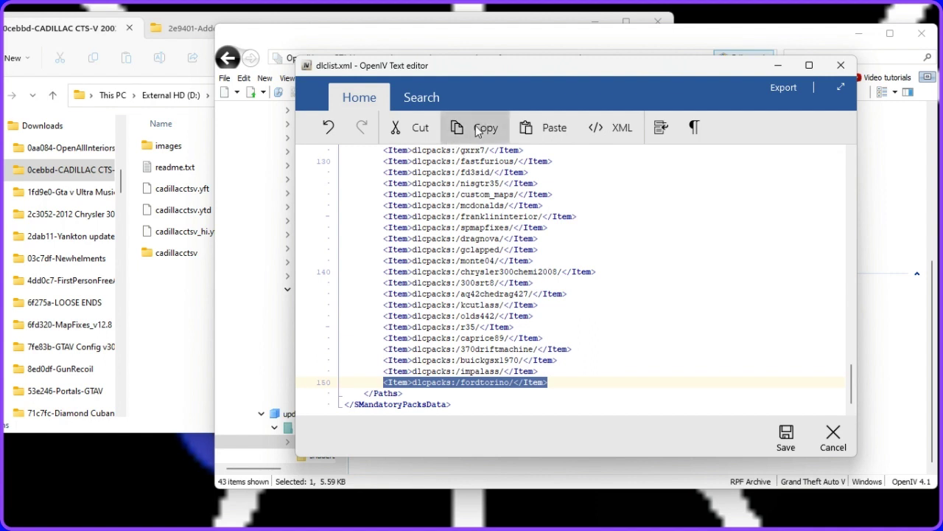
click(557, 381)
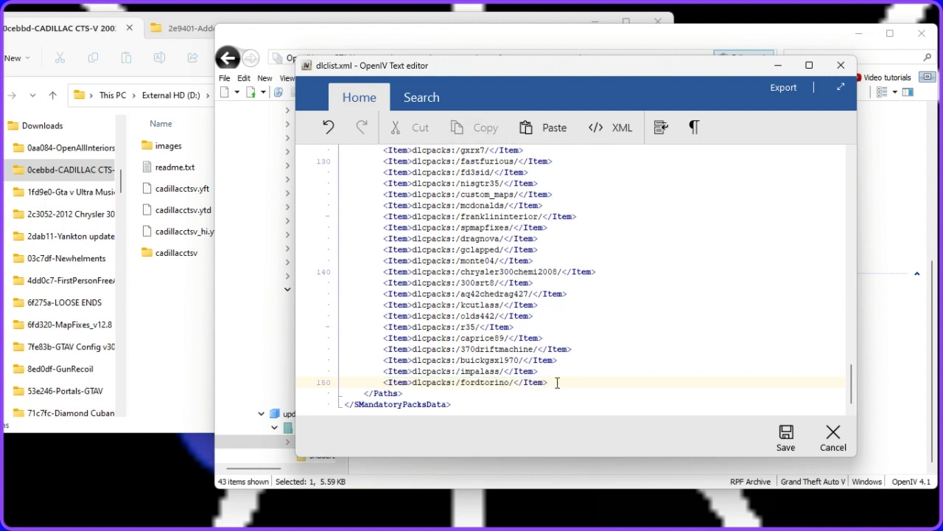
key(Return)
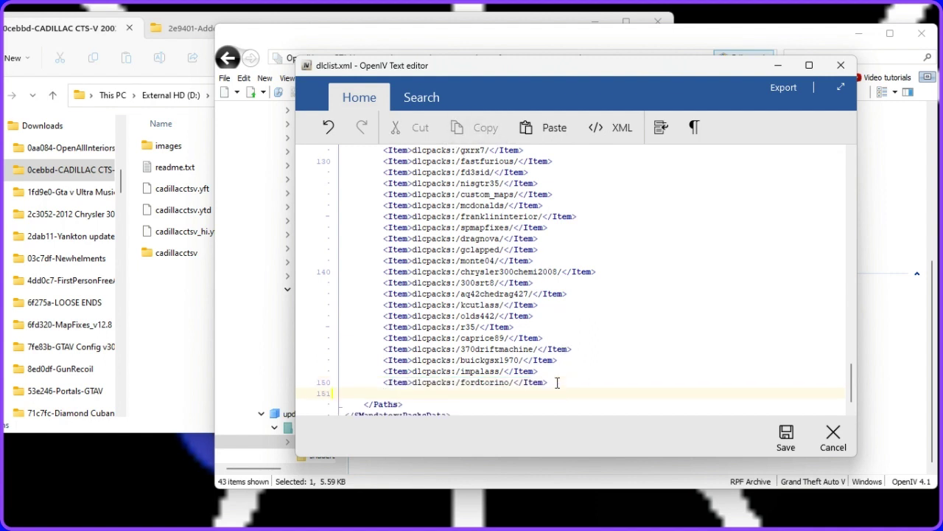
click(558, 126)
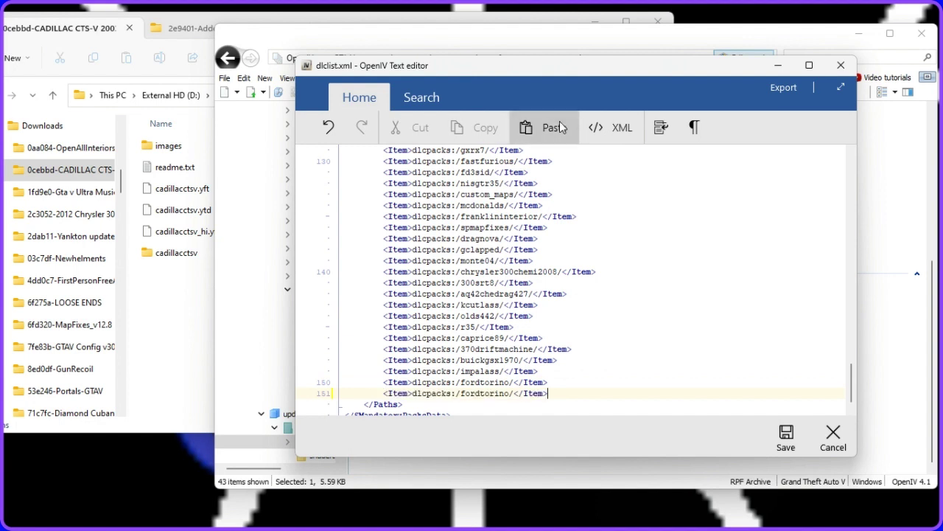
Step: Replace fordtorino in the duplicated last line with the folder name cadillacctsv copied from the mod folder, and save dlclist.xml
right_click(180, 259)
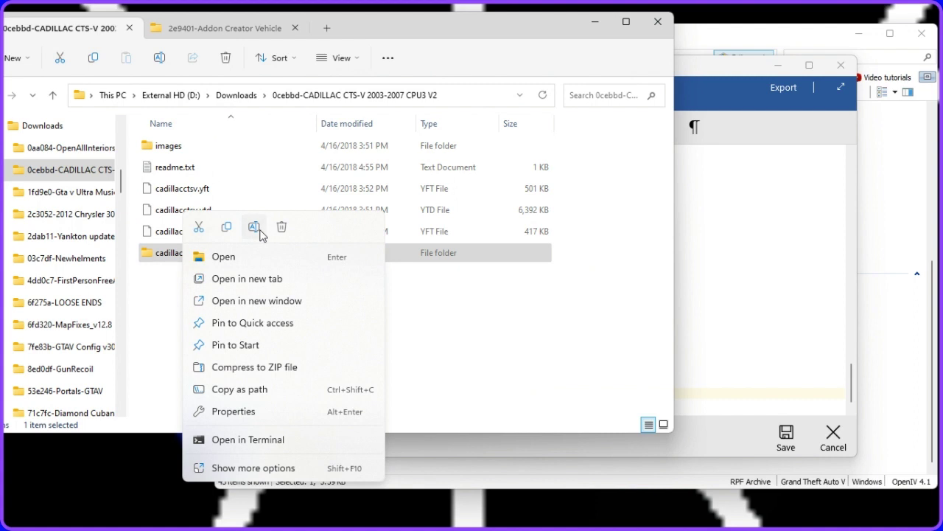
click(260, 231)
right_click(188, 260)
click(232, 303)
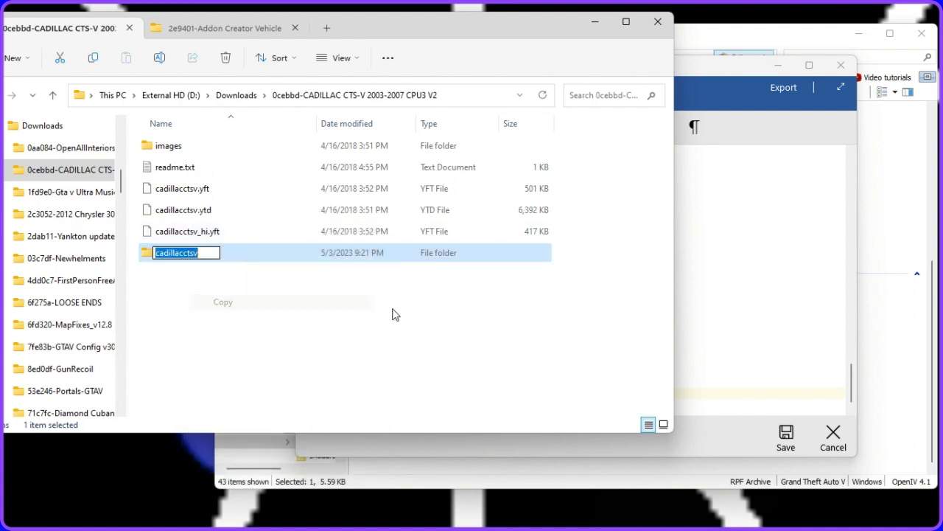
click(548, 298)
click(714, 68)
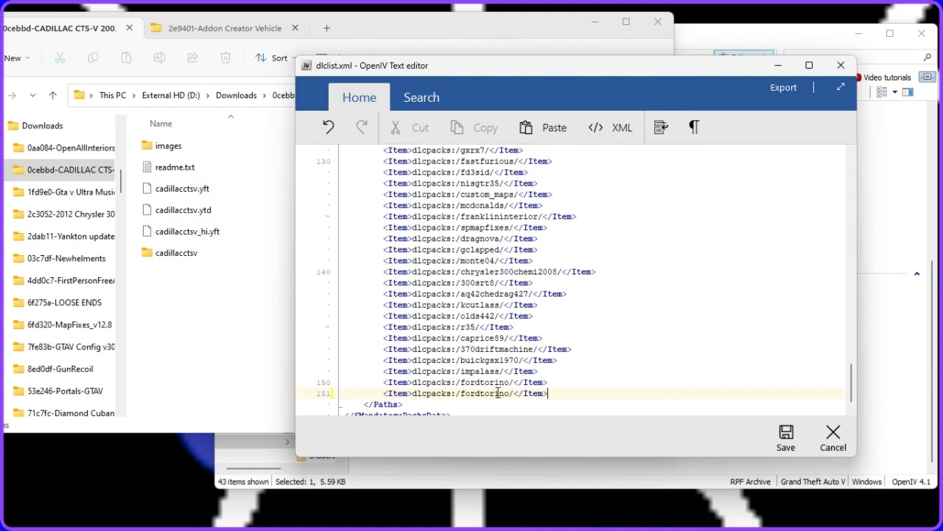
drag(509, 394, 469, 397)
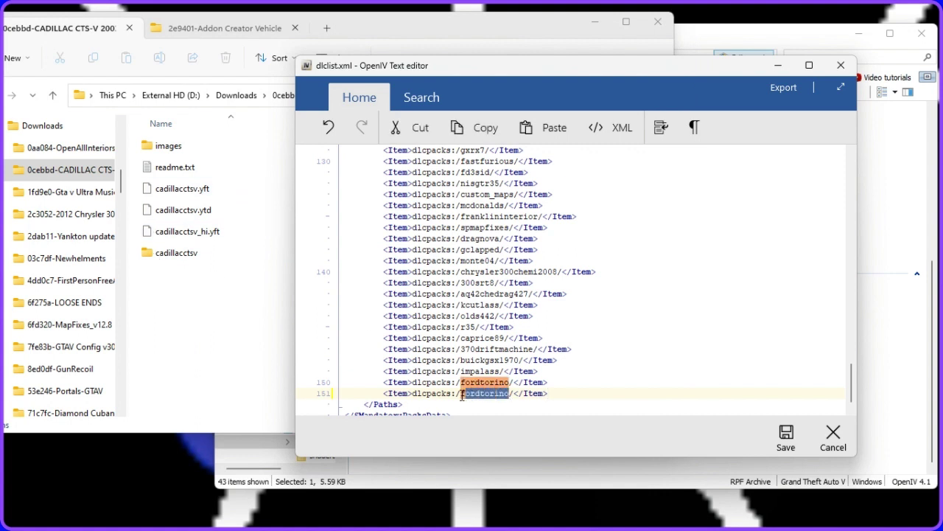
click(544, 129)
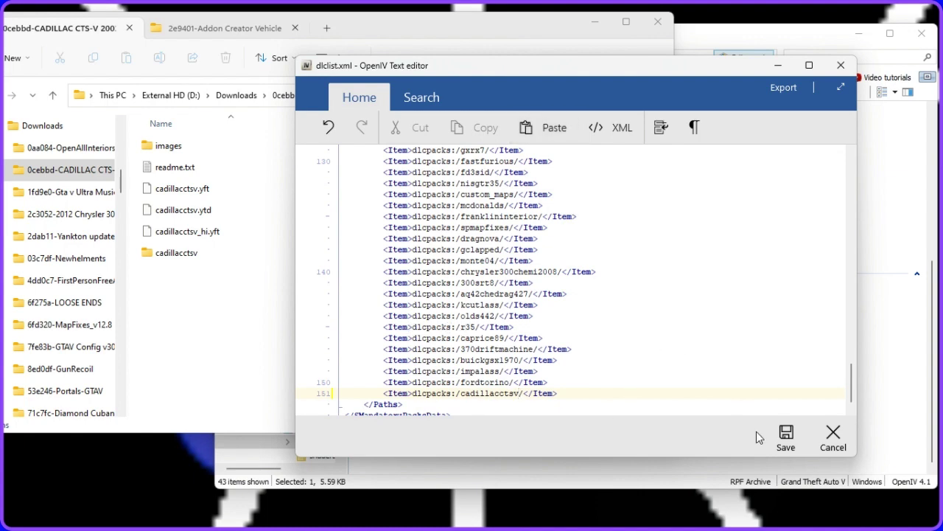
click(786, 435)
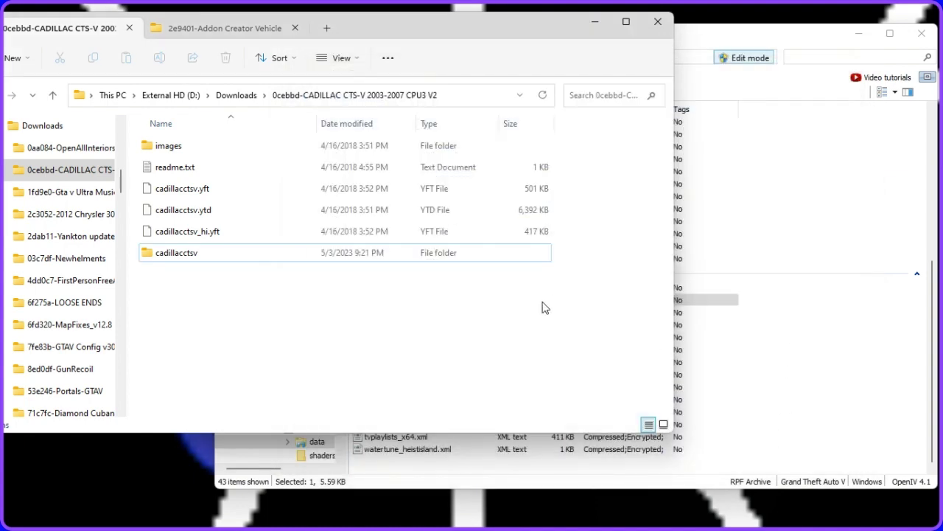
Step: Close the mod folder window, close all archives in OpenIV and exit the program
click(659, 21)
drag(709, 40, 680, 42)
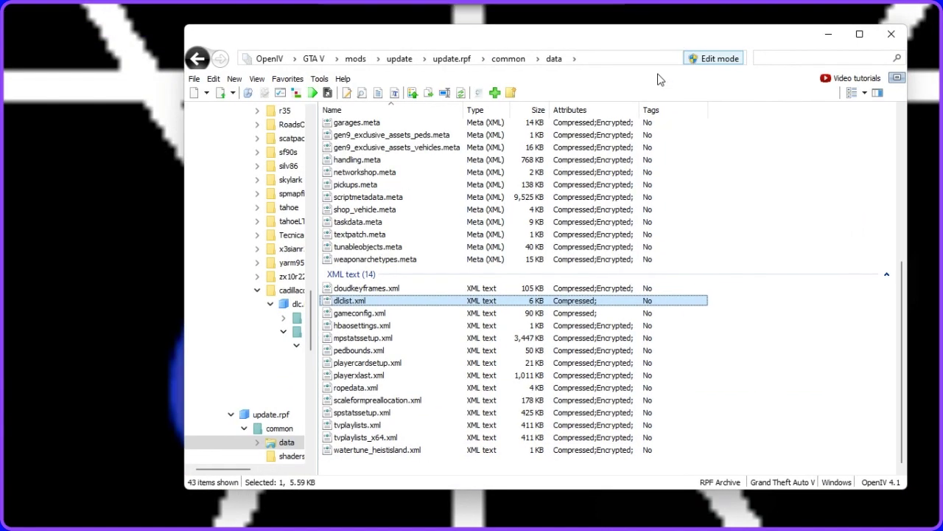
click(193, 79)
click(230, 244)
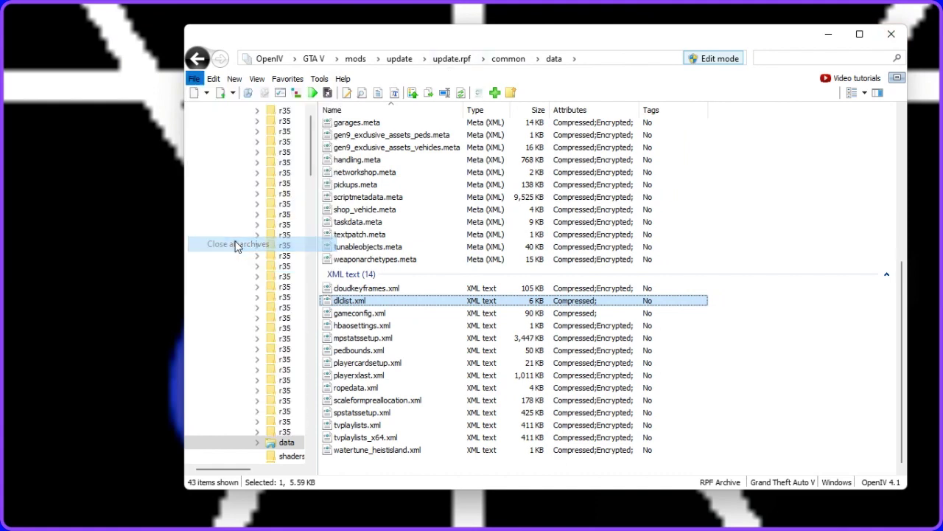
click(195, 79)
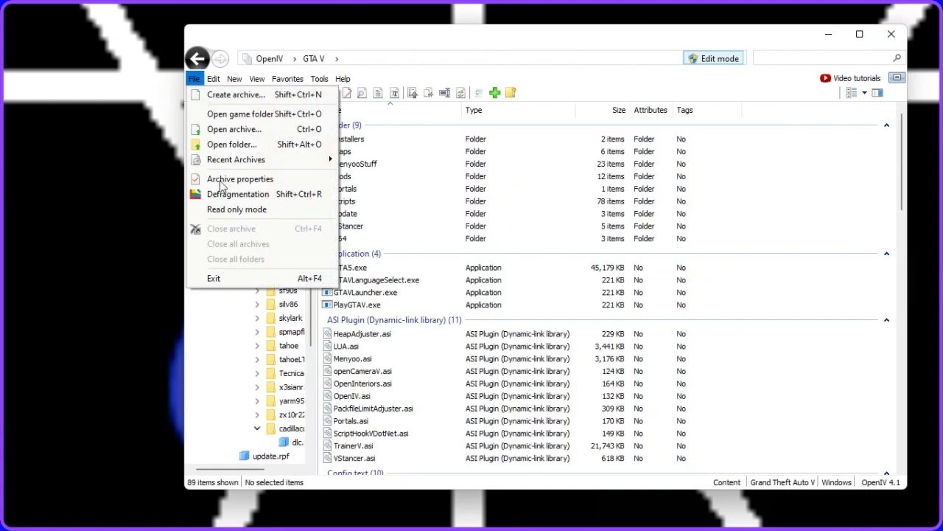
click(236, 280)
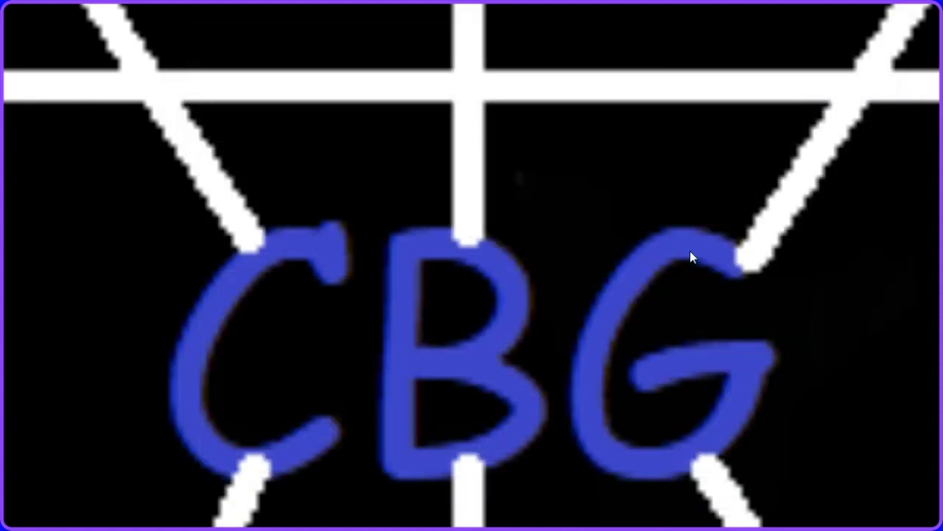